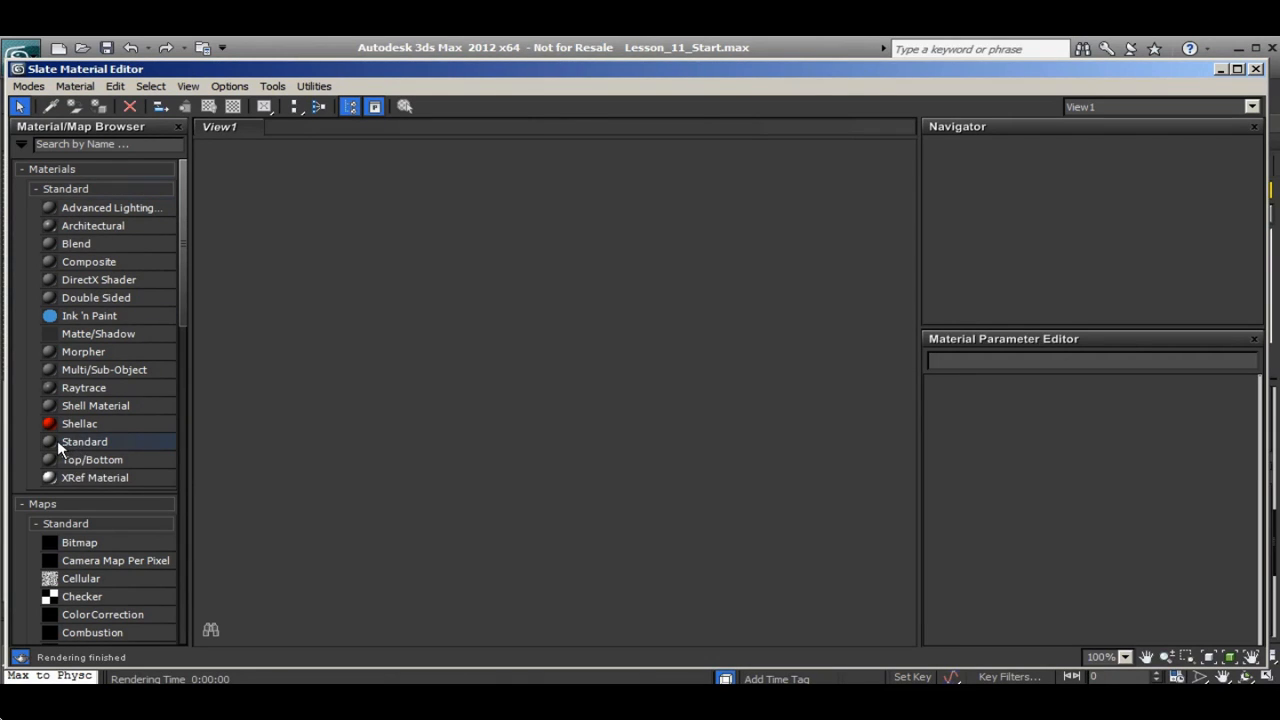
Add a Standard material node to the empty node view and show its parameters
left_click(118, 444)
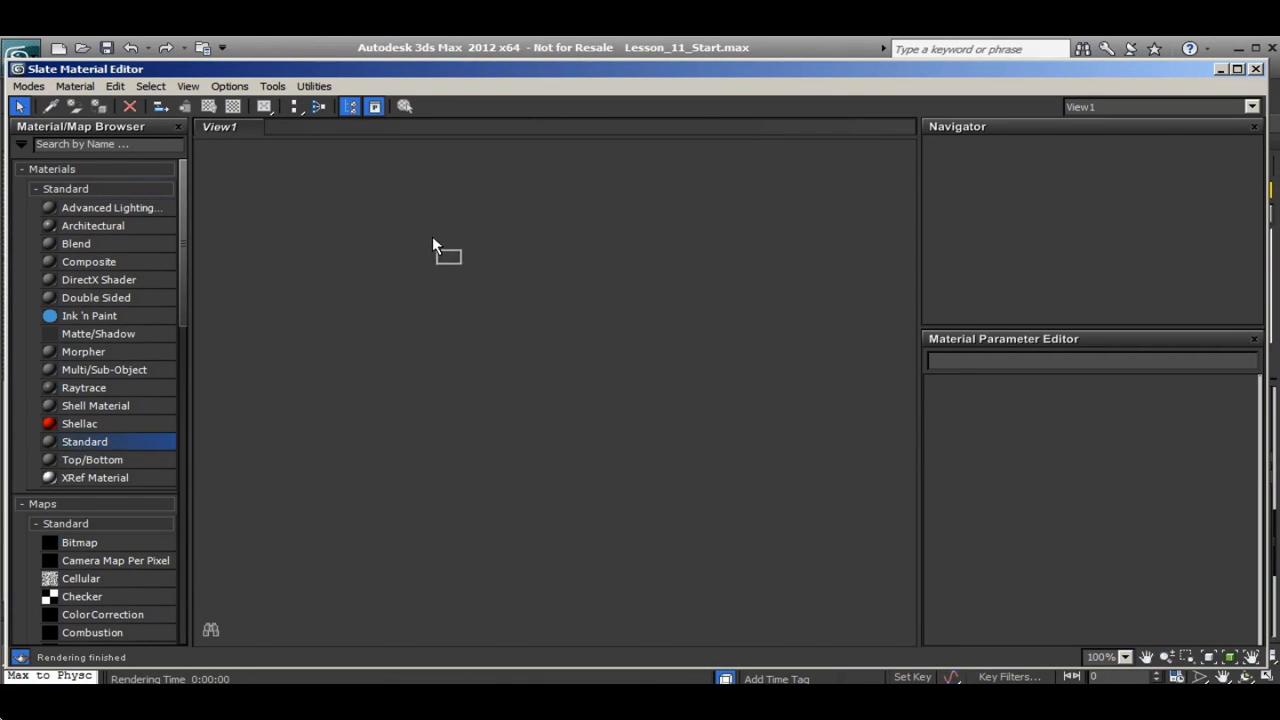
left_click_drag(432, 238, 378, 236)
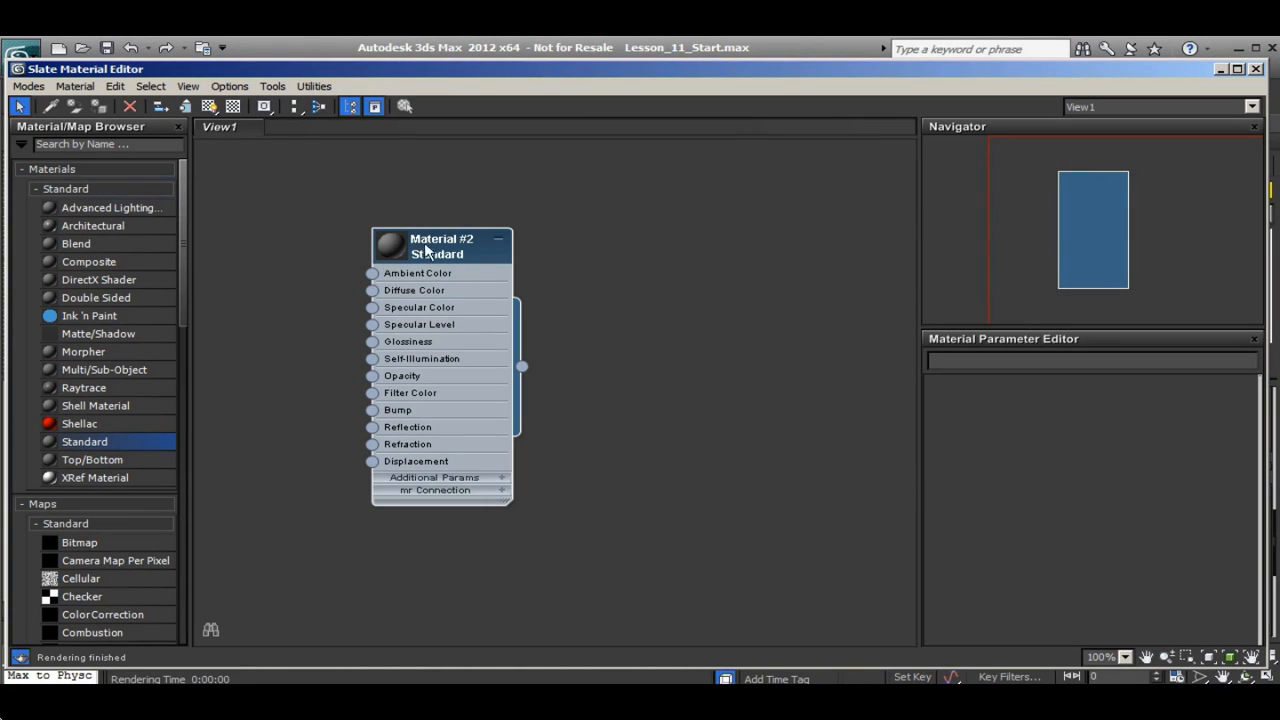
double_click(417, 300)
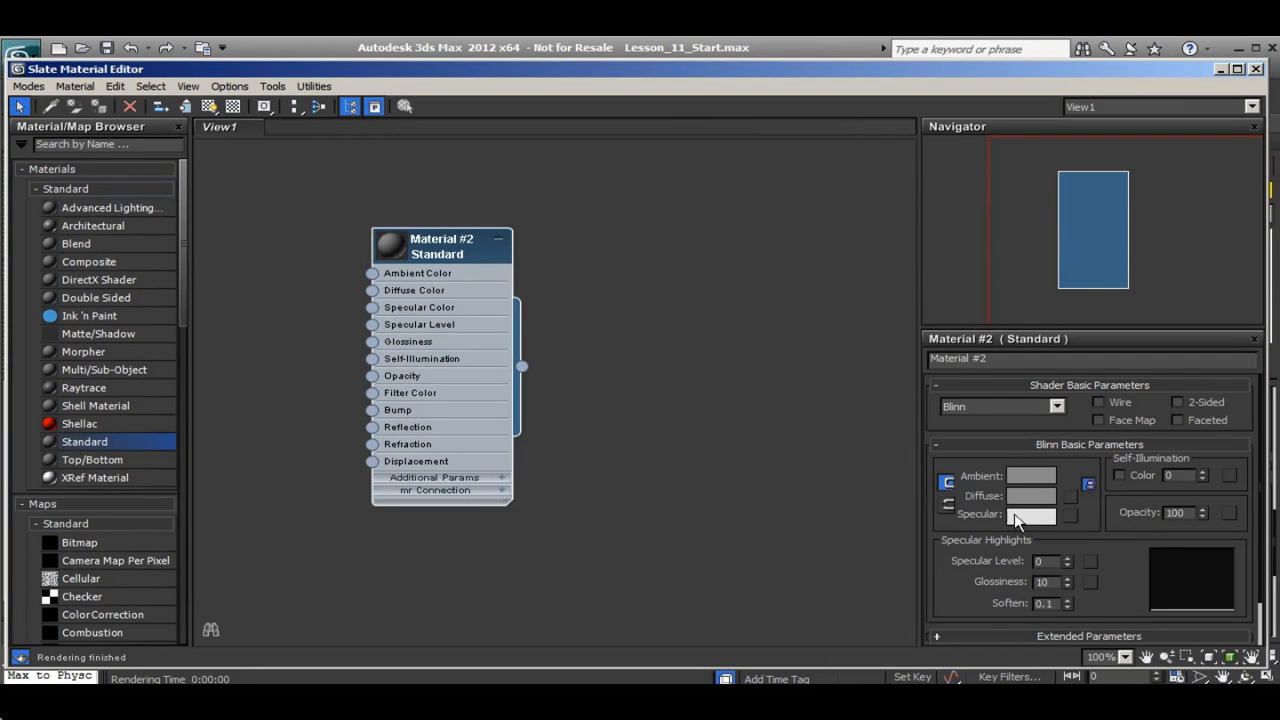
Change the new material's shader type to Phong
mouse_move(1003, 433)
left_mouse_down()
mouse_move(1000, 402)
mouse_move(989, 452)
left_mouse_up()
left_click(1057, 408)
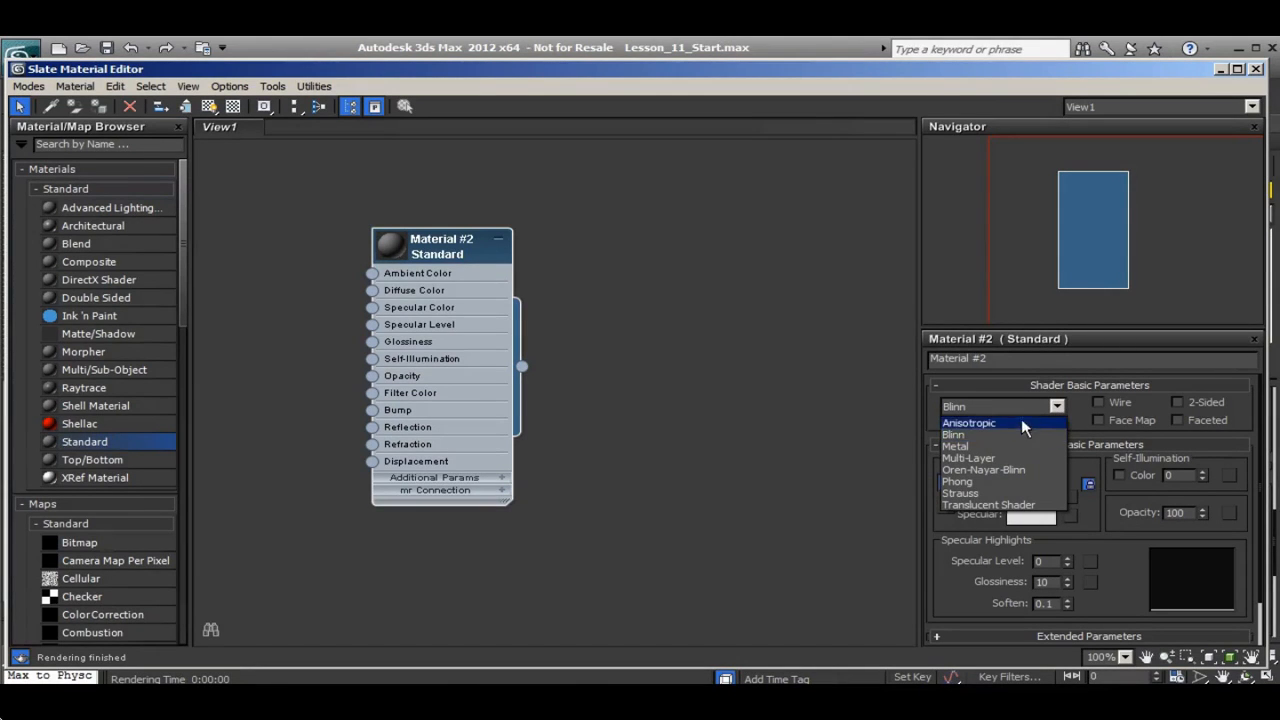
left_click(971, 483)
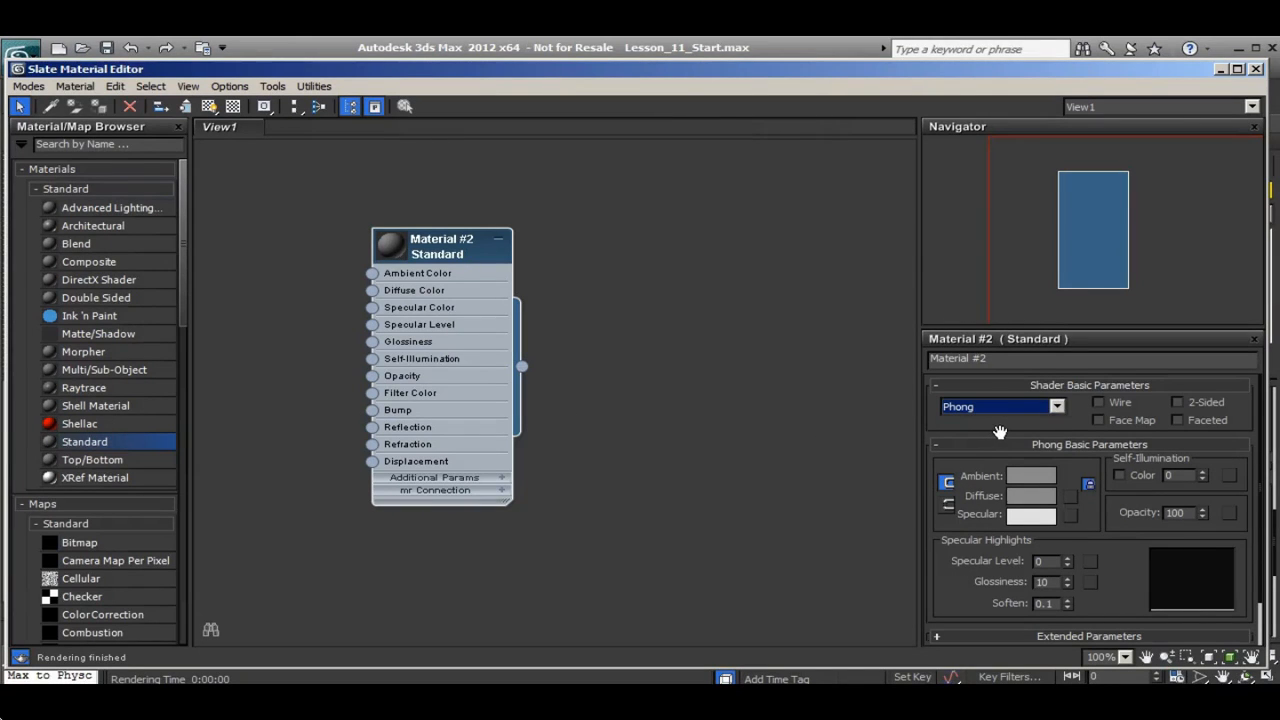
left_click_drag(999, 432, 993, 423)
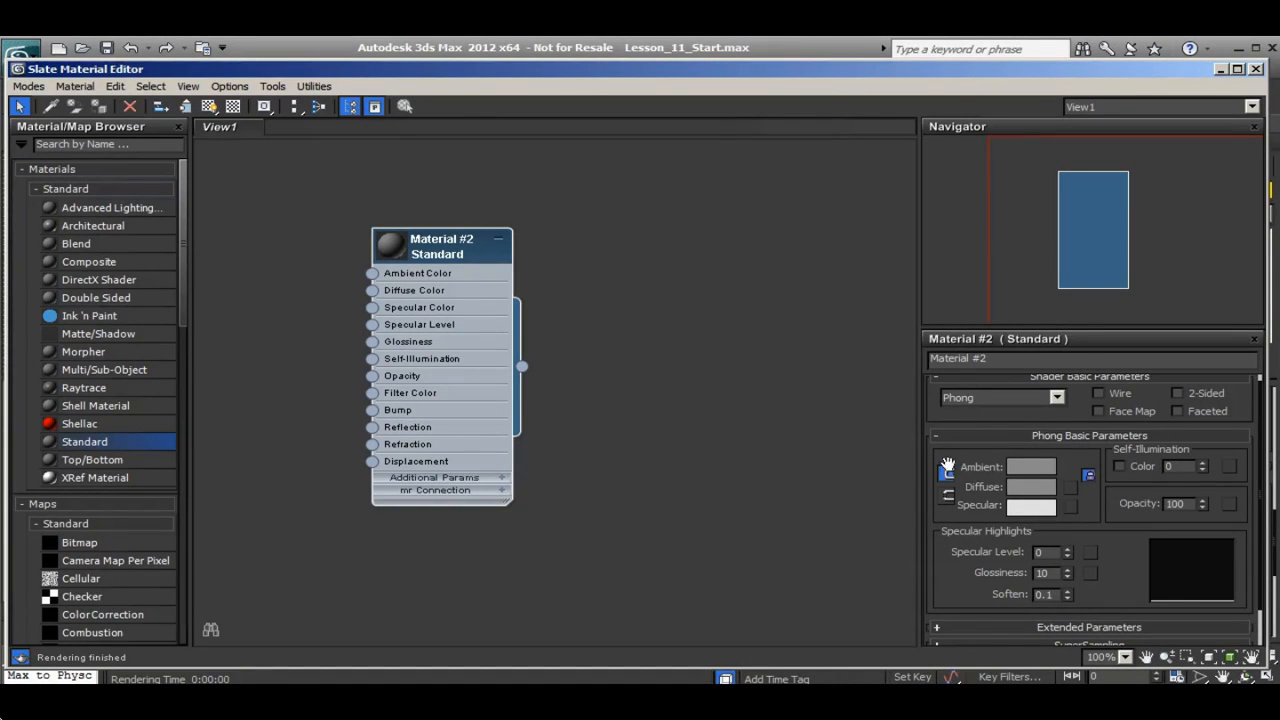
Examine the map slots listed in the material's Maps rollout and return to the basic parameters
left_click_drag(990, 420, 986, 376)
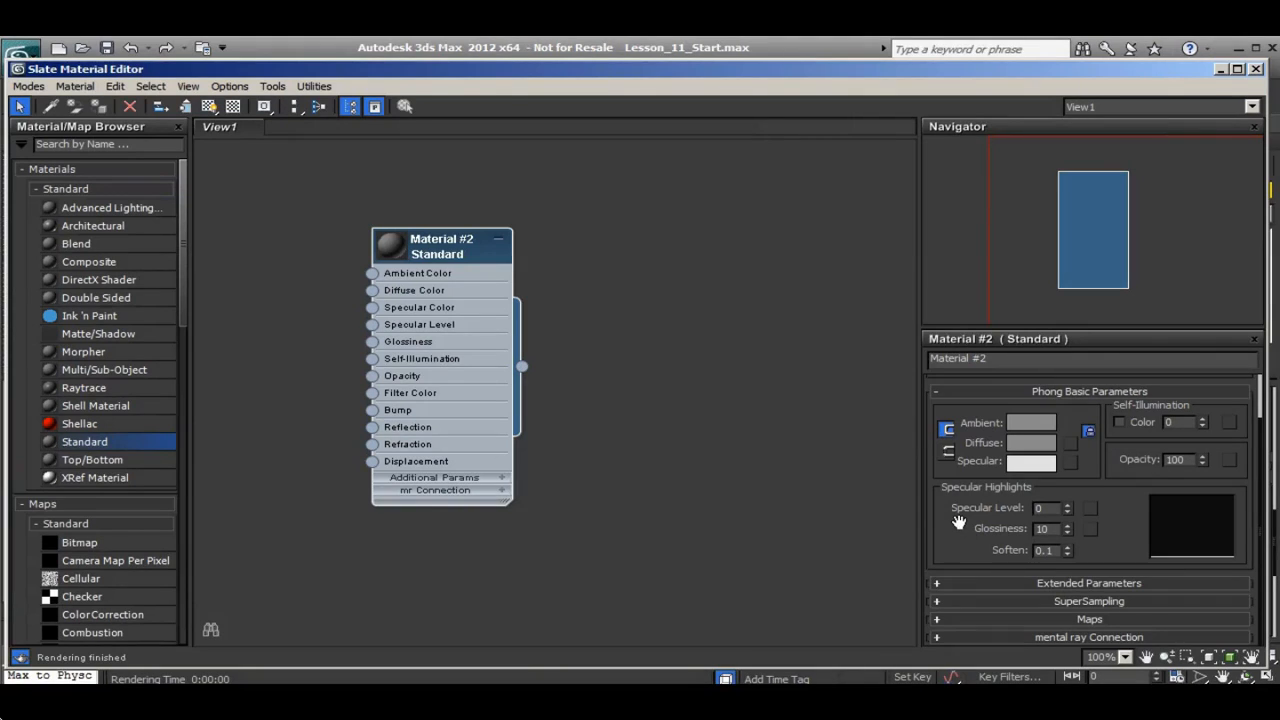
left_click(941, 618)
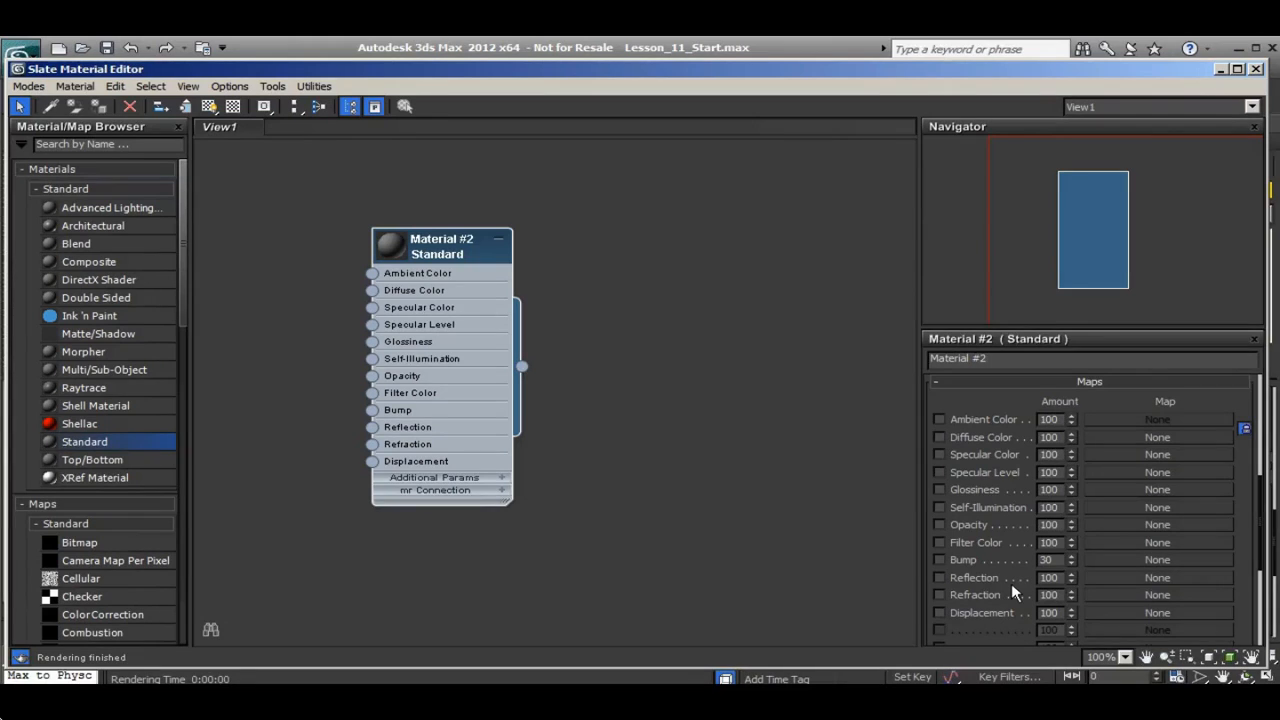
left_click(938, 381)
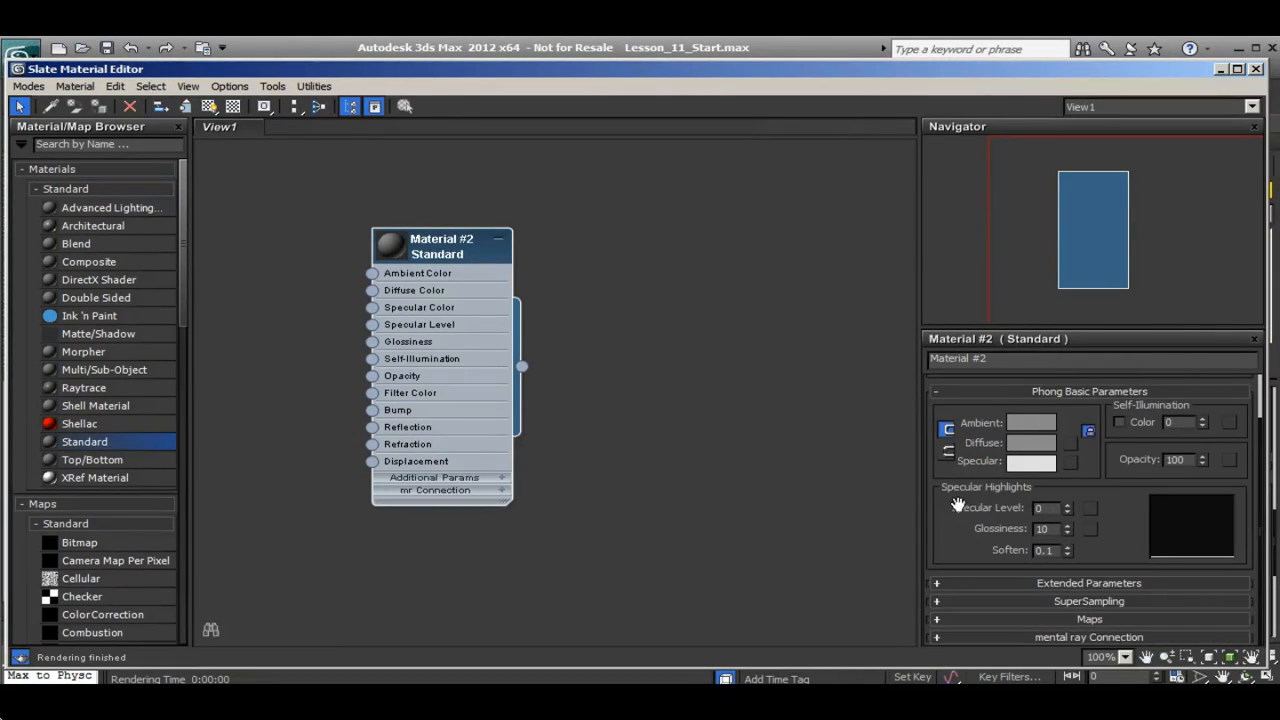
left_click_drag(946, 503, 944, 551)
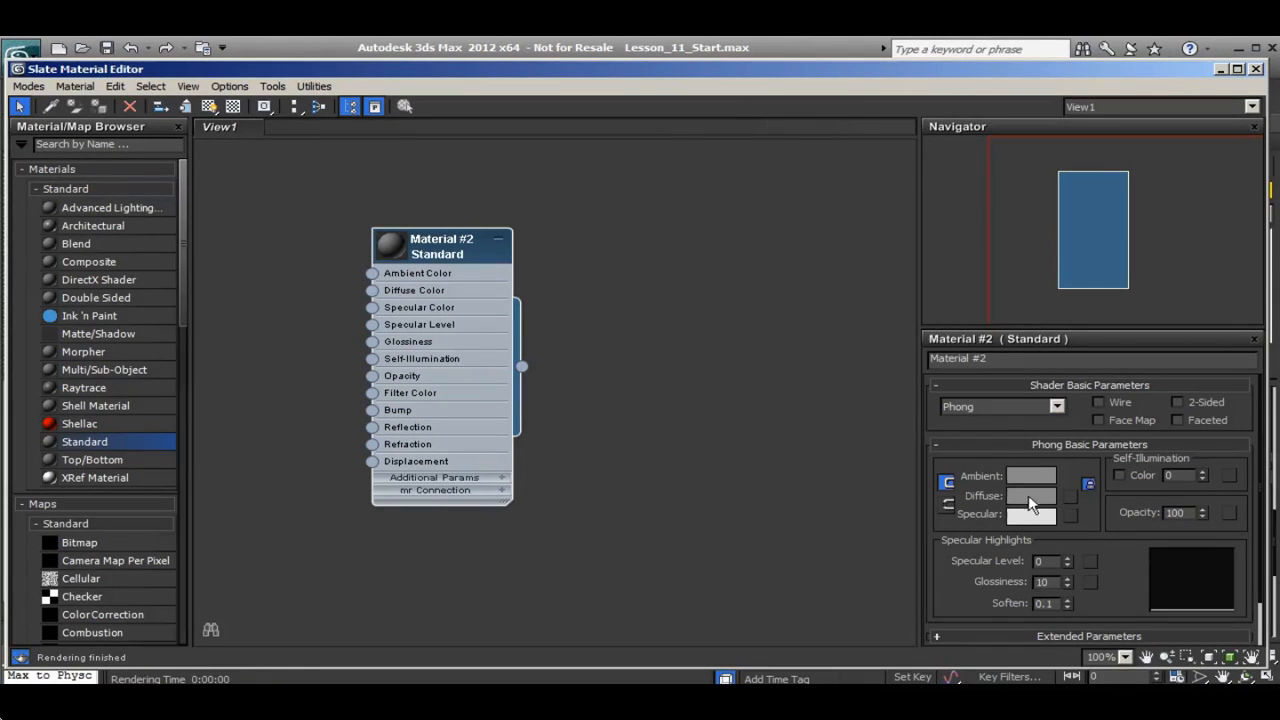
Set the material's diffuse color to a fully saturated orange, RGB 255, 102, 0
scroll(986, 468, "down", 1)
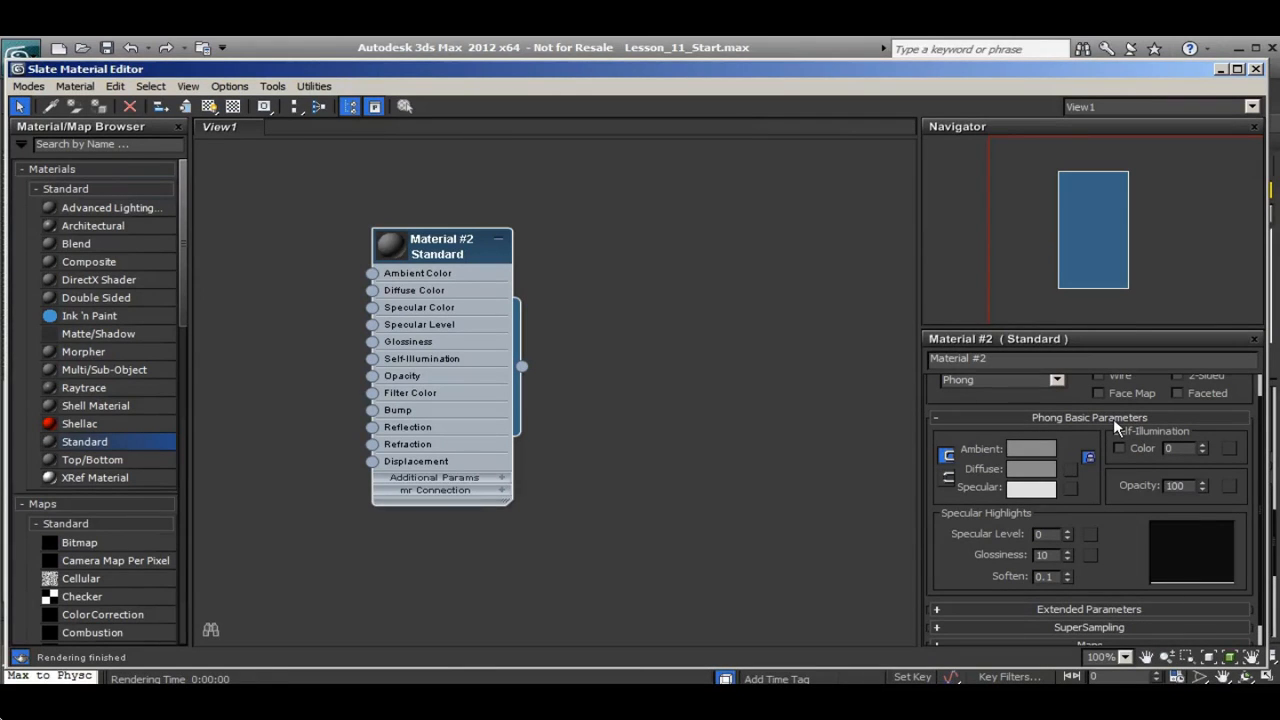
scroll(990, 430, "down", 1)
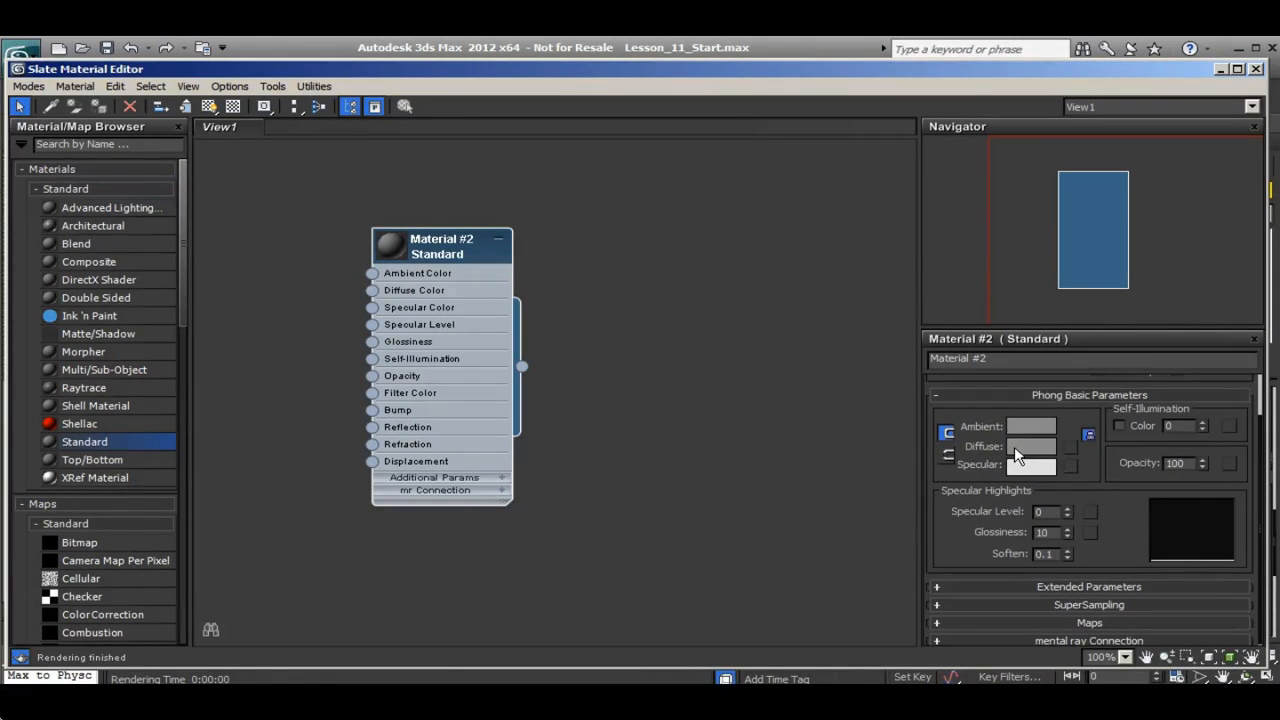
left_click(1038, 447)
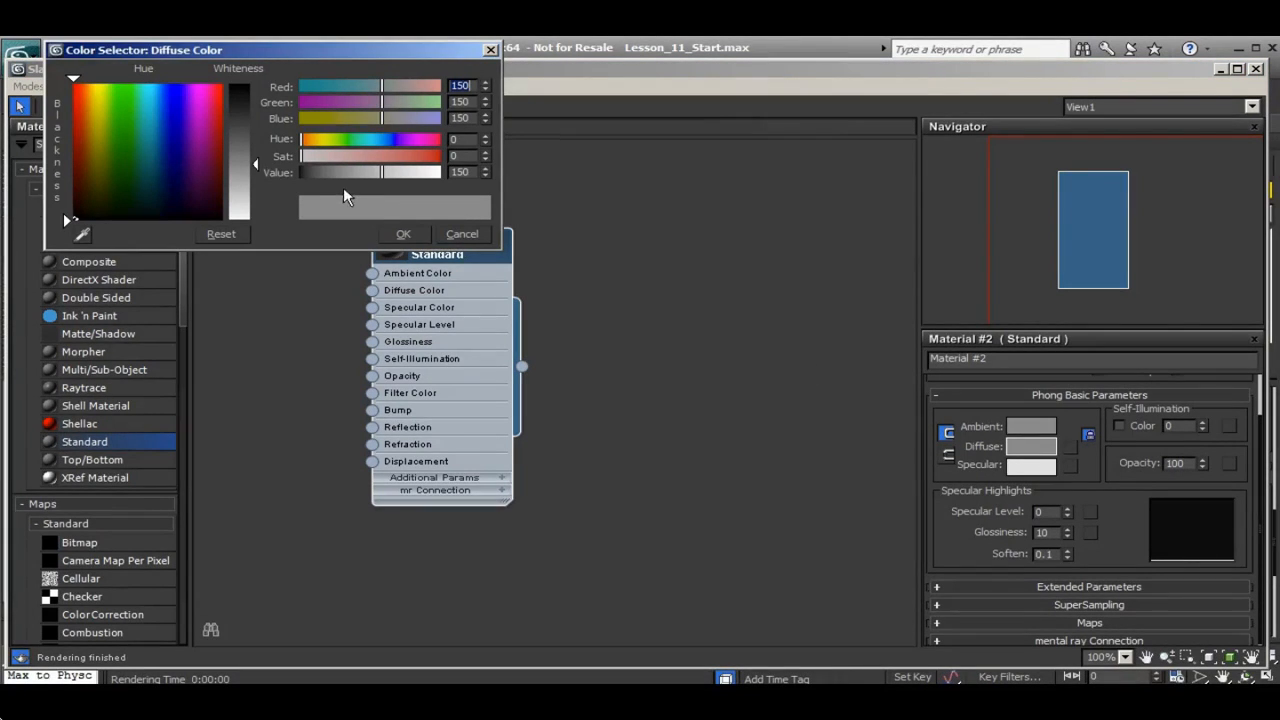
left_click_drag(157, 166, 87, 84)
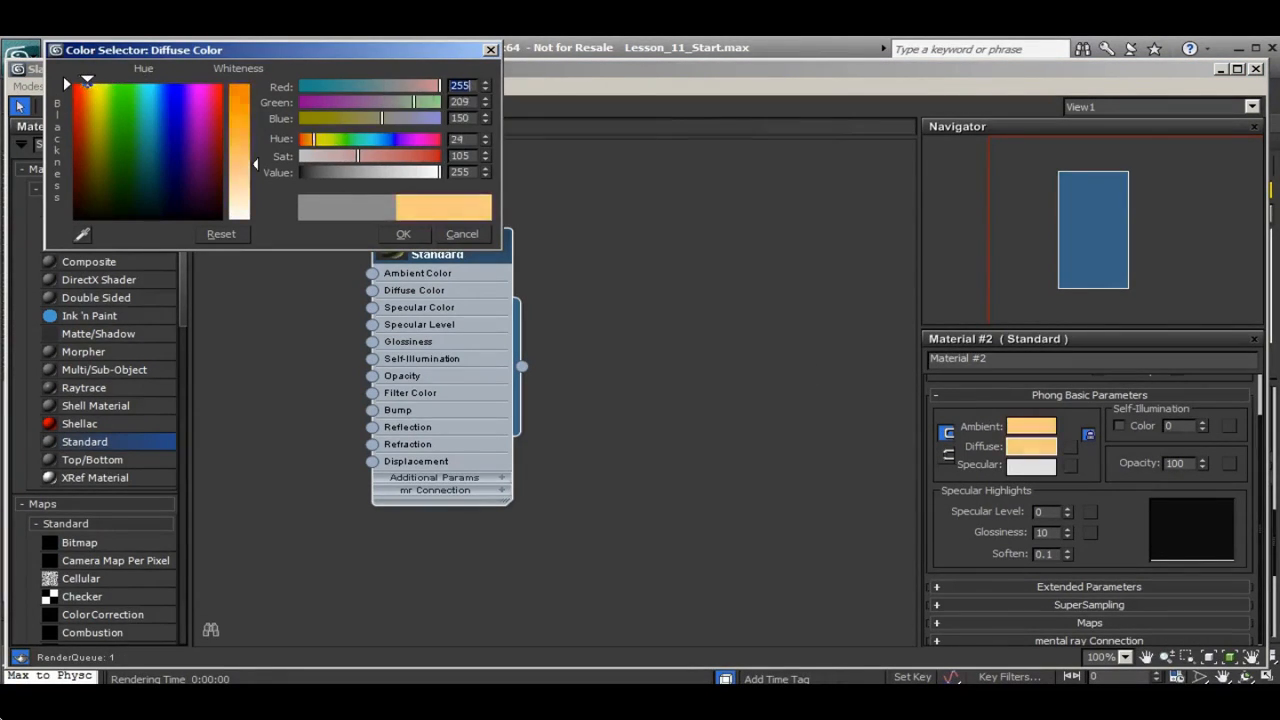
left_click_drag(254, 164, 254, 83)
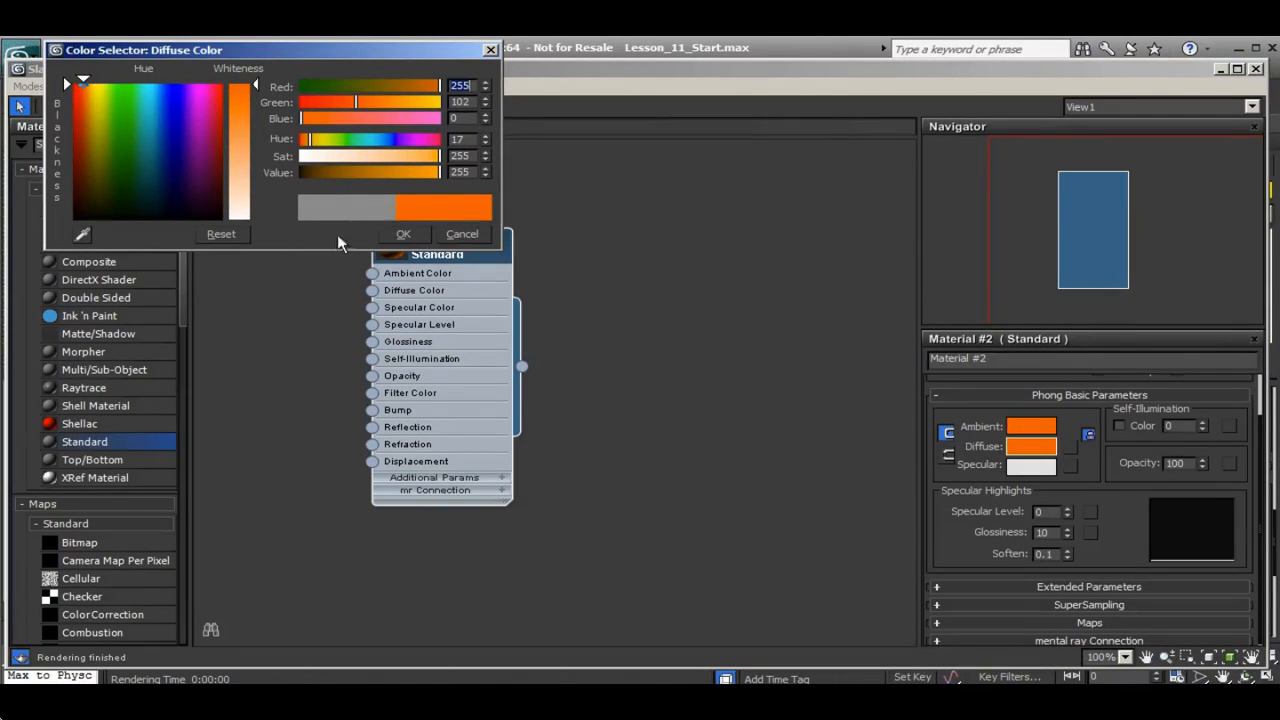
left_click(406, 233)
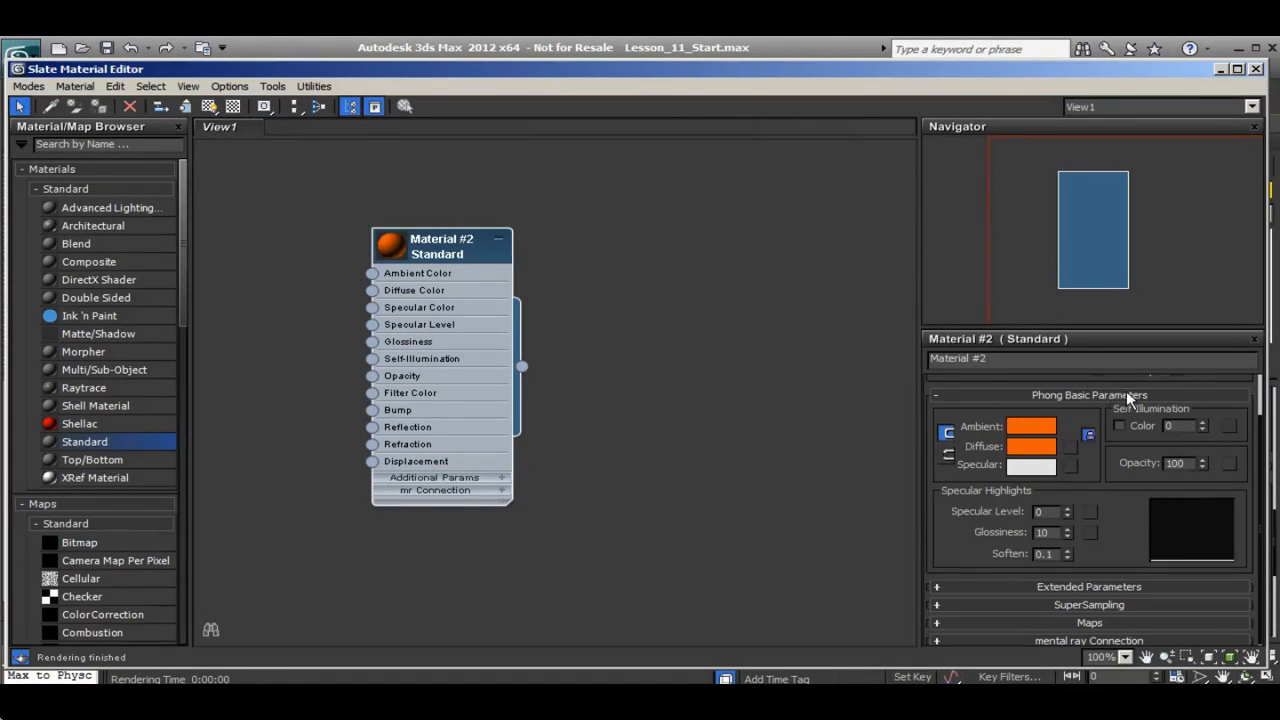
Enlarge the preview sphere on the material node and raise the specular level to 105
left_click_drag(973, 540, 969, 509)
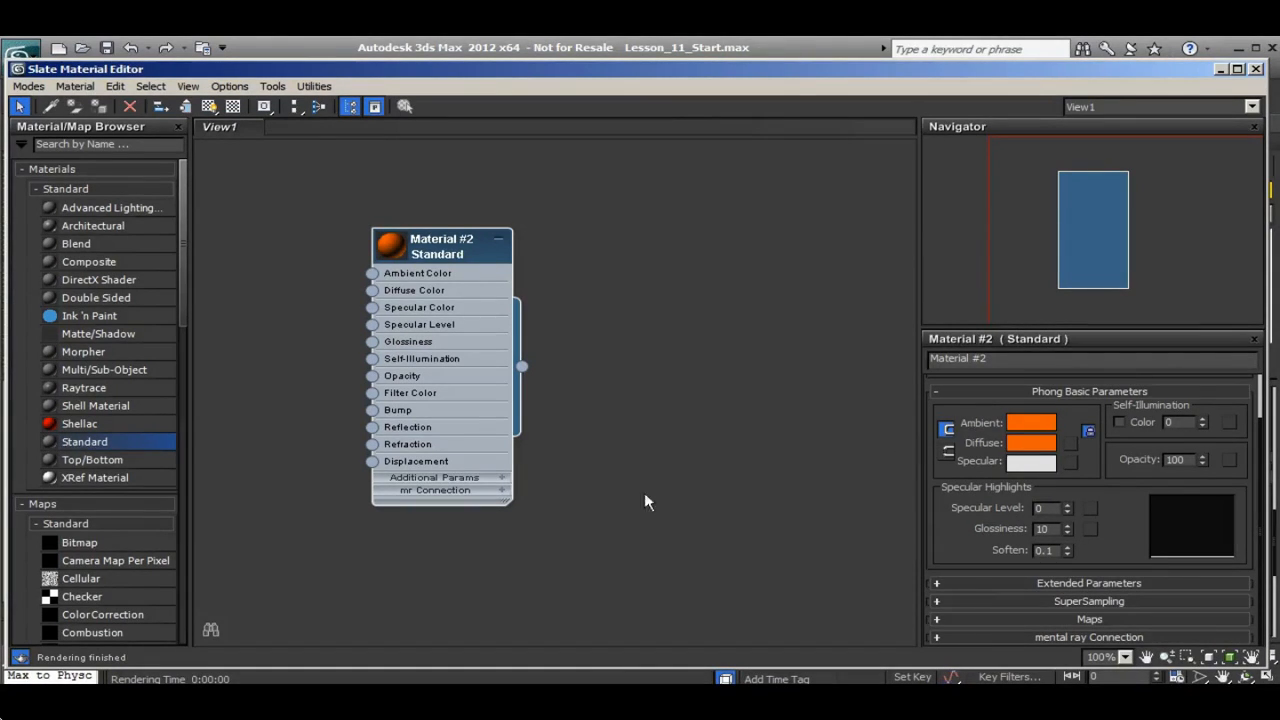
double_click(397, 247)
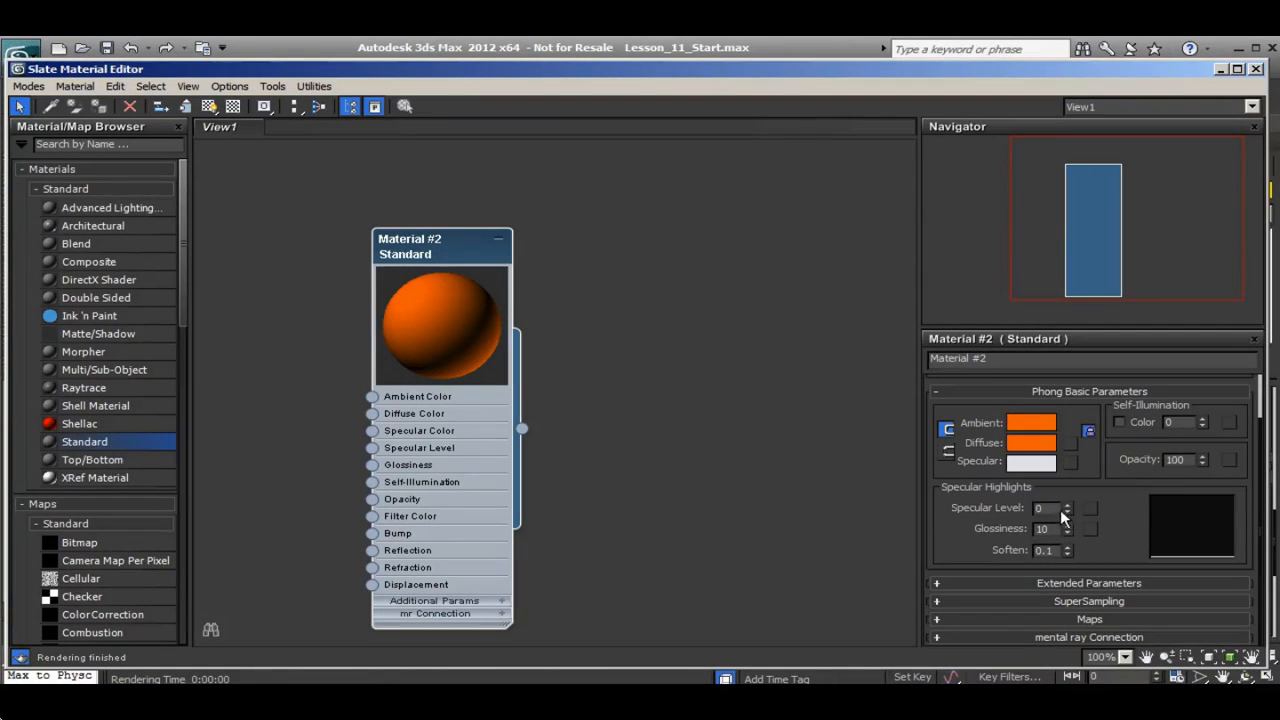
left_click_drag(1067, 510, 1058, 430)
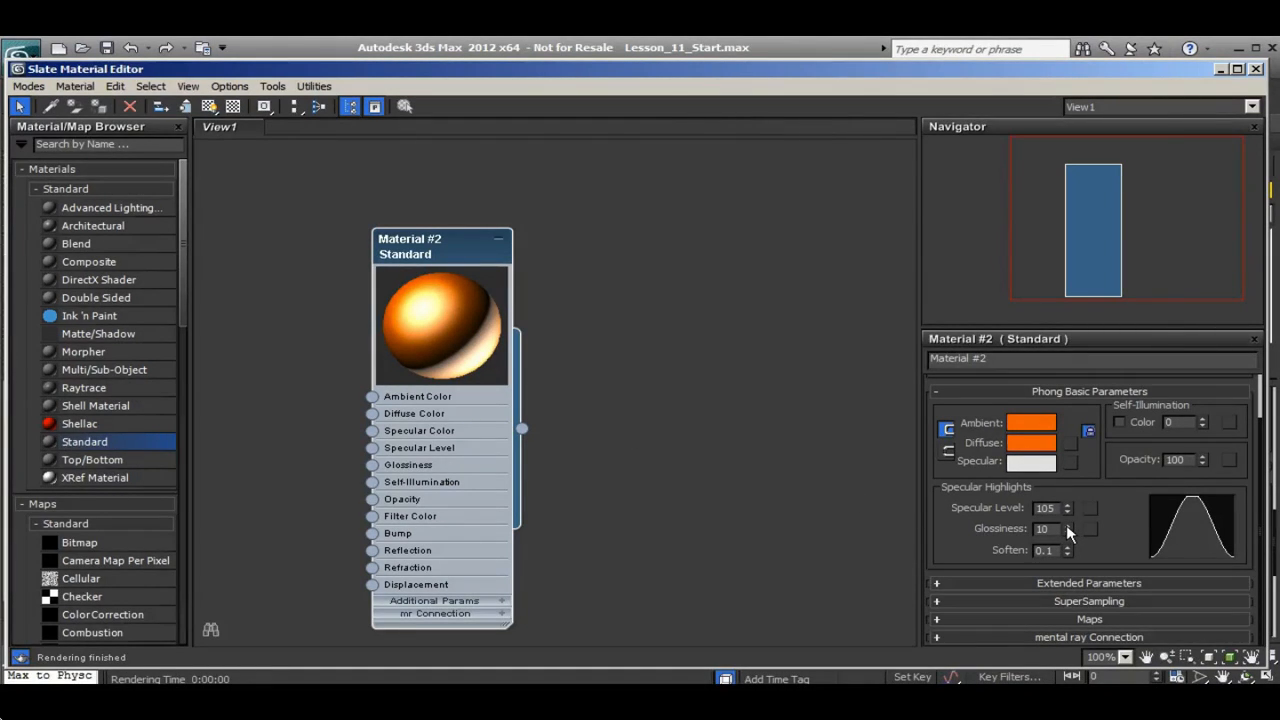
Try glossiness values of 0, 93, 16 and 0 to compare the highlight on the preview sphere
left_click_drag(1066, 525, 1064, 535)
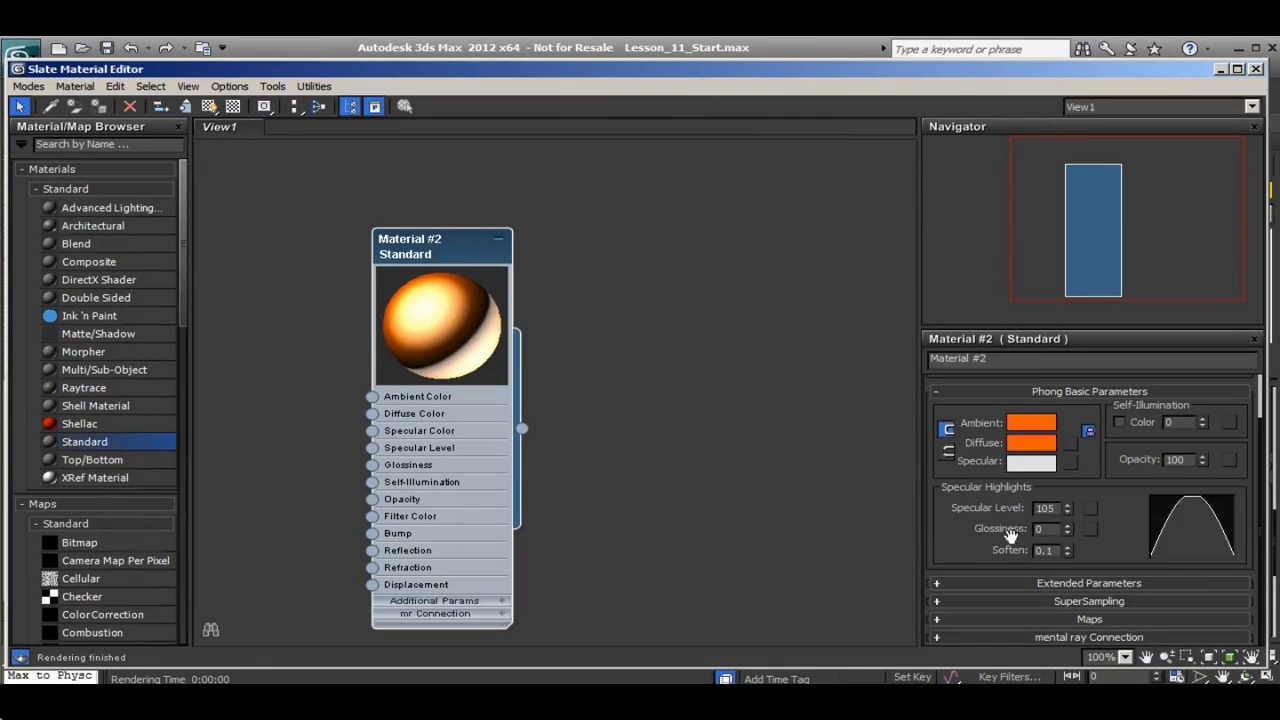
left_click_drag(1067, 529, 1066, 451)
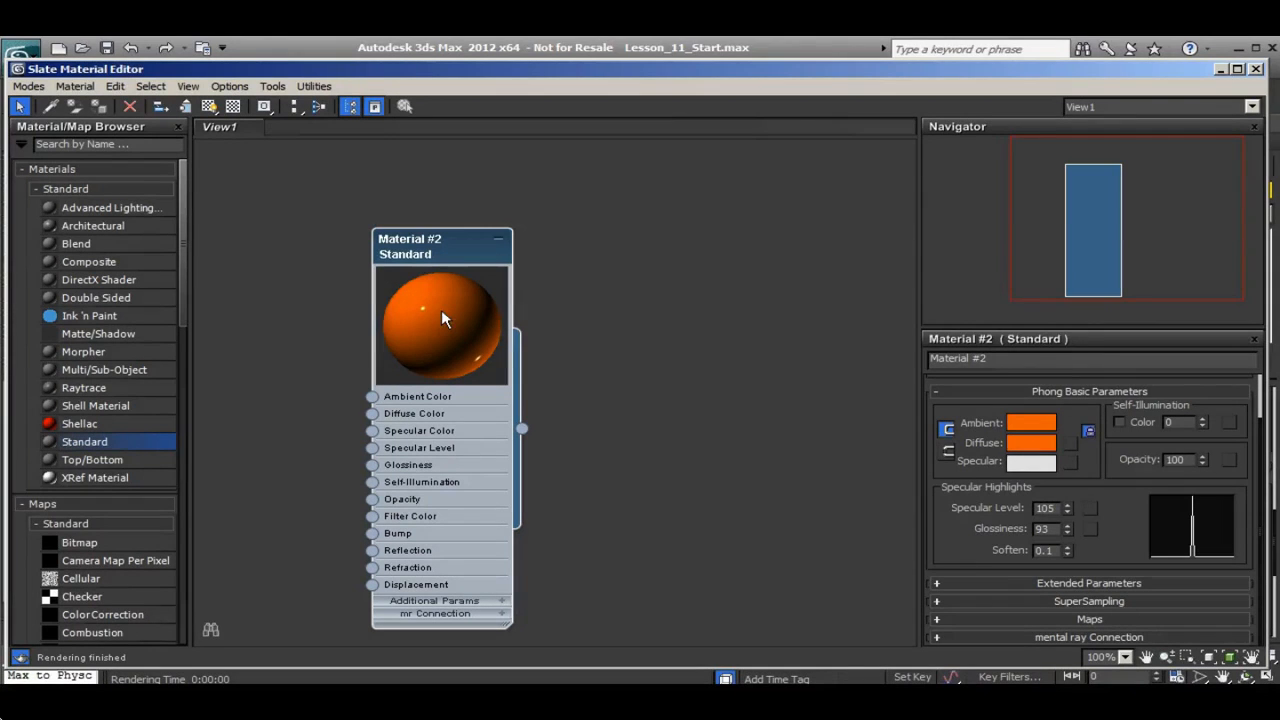
left_click_drag(1067, 530, 1062, 603)
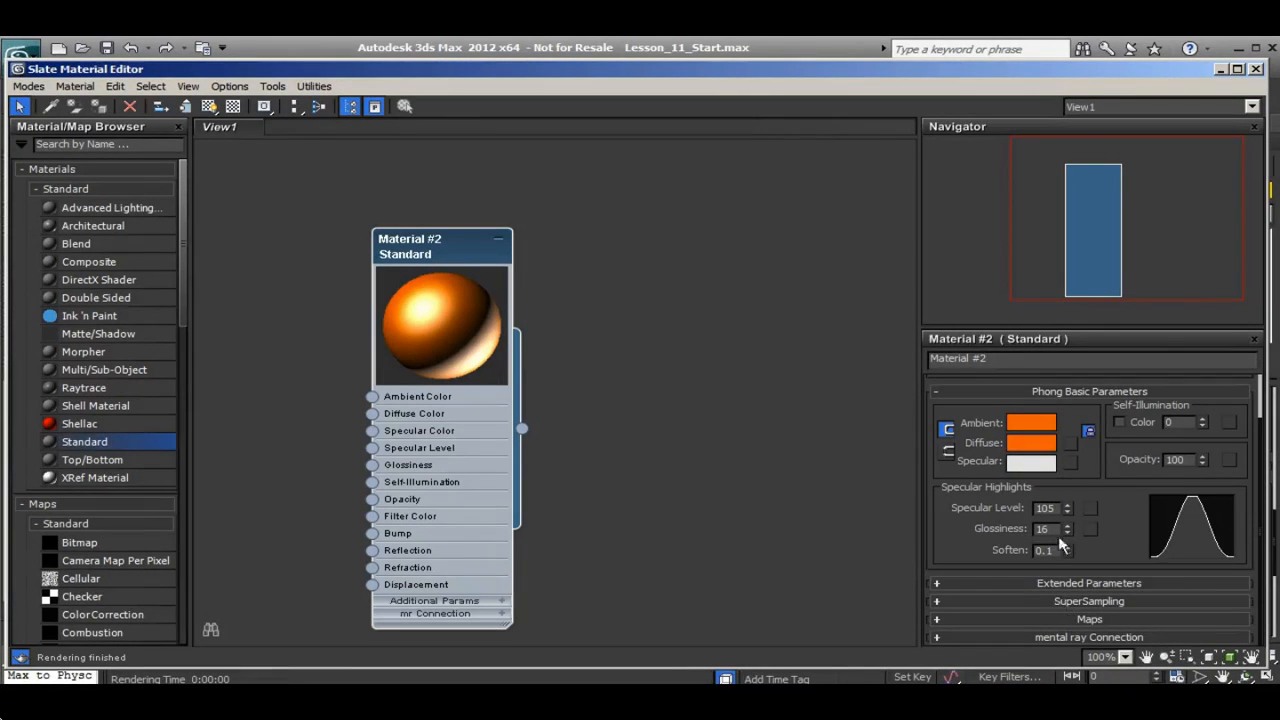
left_click_drag(1067, 529, 1066, 549)
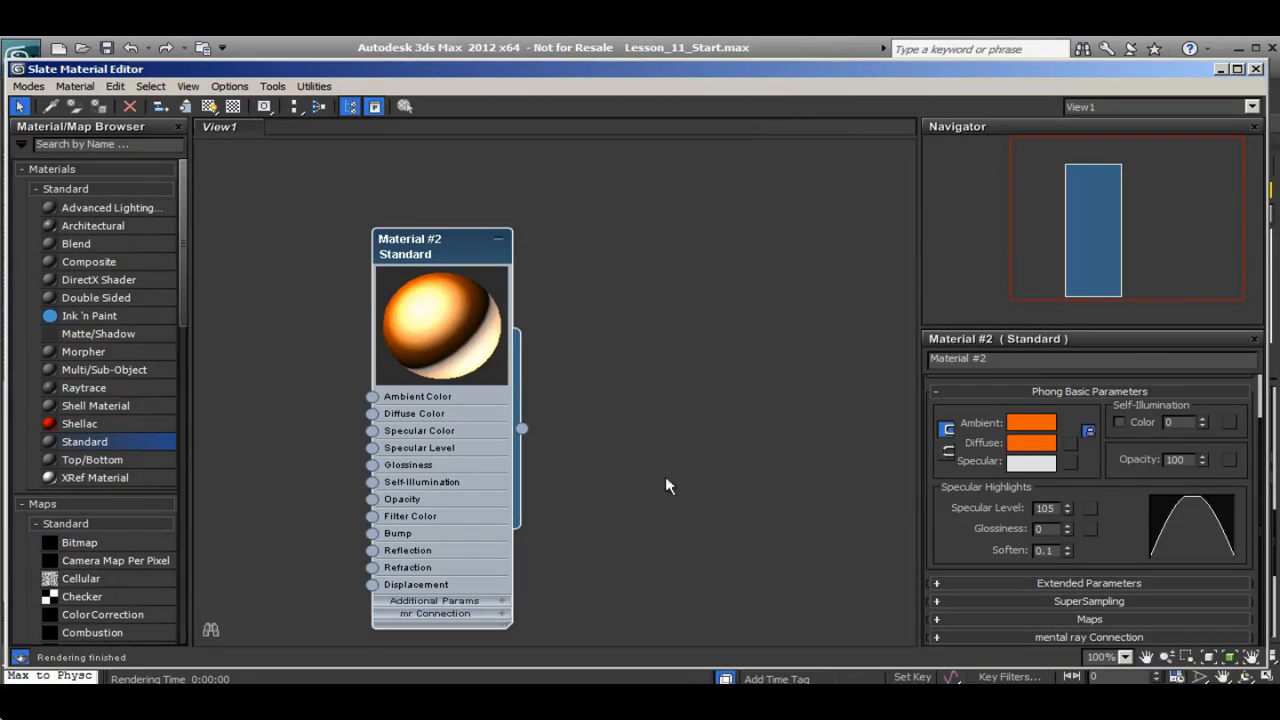
Set the material's specular level to 93 and its glossiness to 61
left_click_drag(1067, 509, 1064, 576)
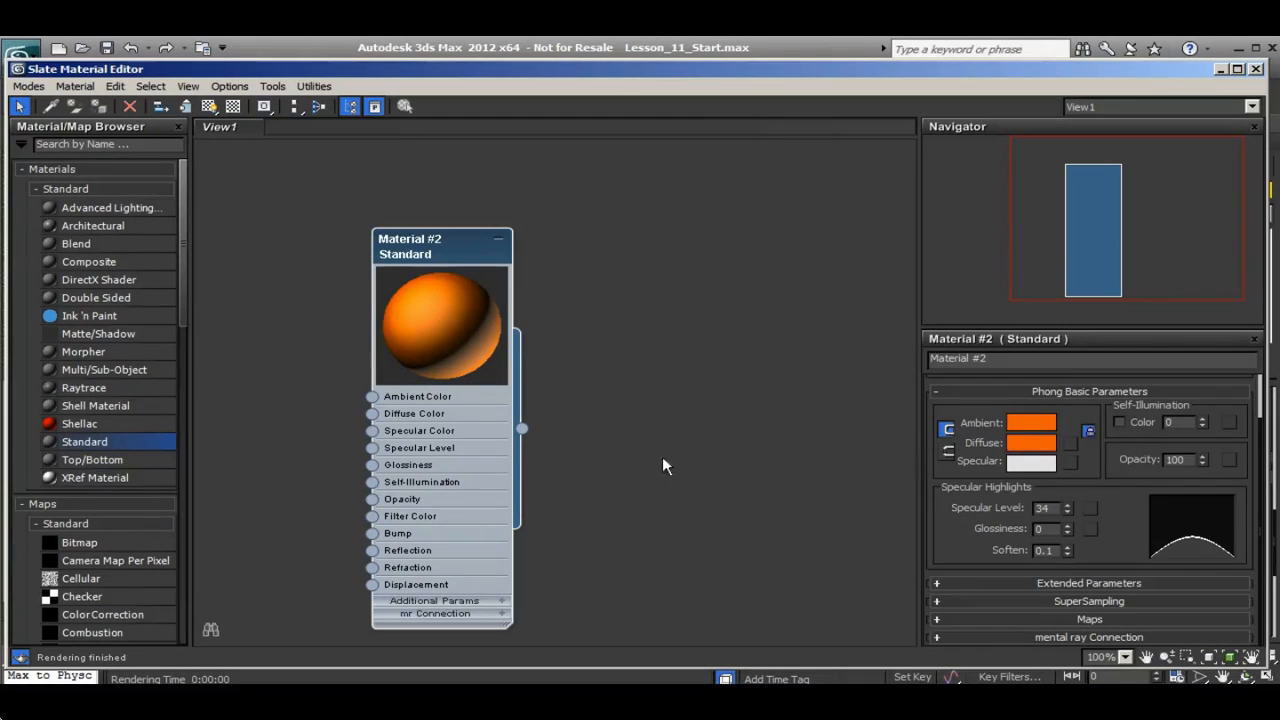
left_click_drag(1067, 528, 1064, 487)
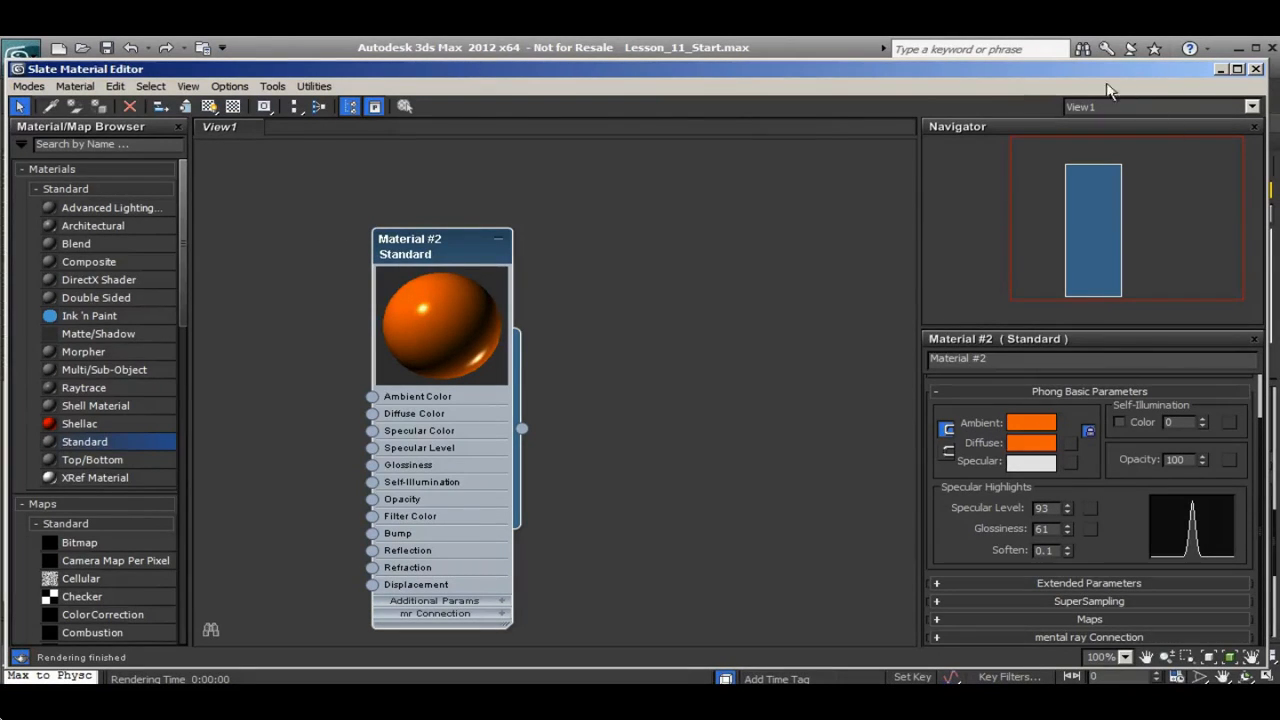
Move the material editor clear of the Perspective viewport and assign the orange material to the teapot
left_click_drag(1049, 62, 1247, 385)
left_click_drag(760, 390, 798, 582)
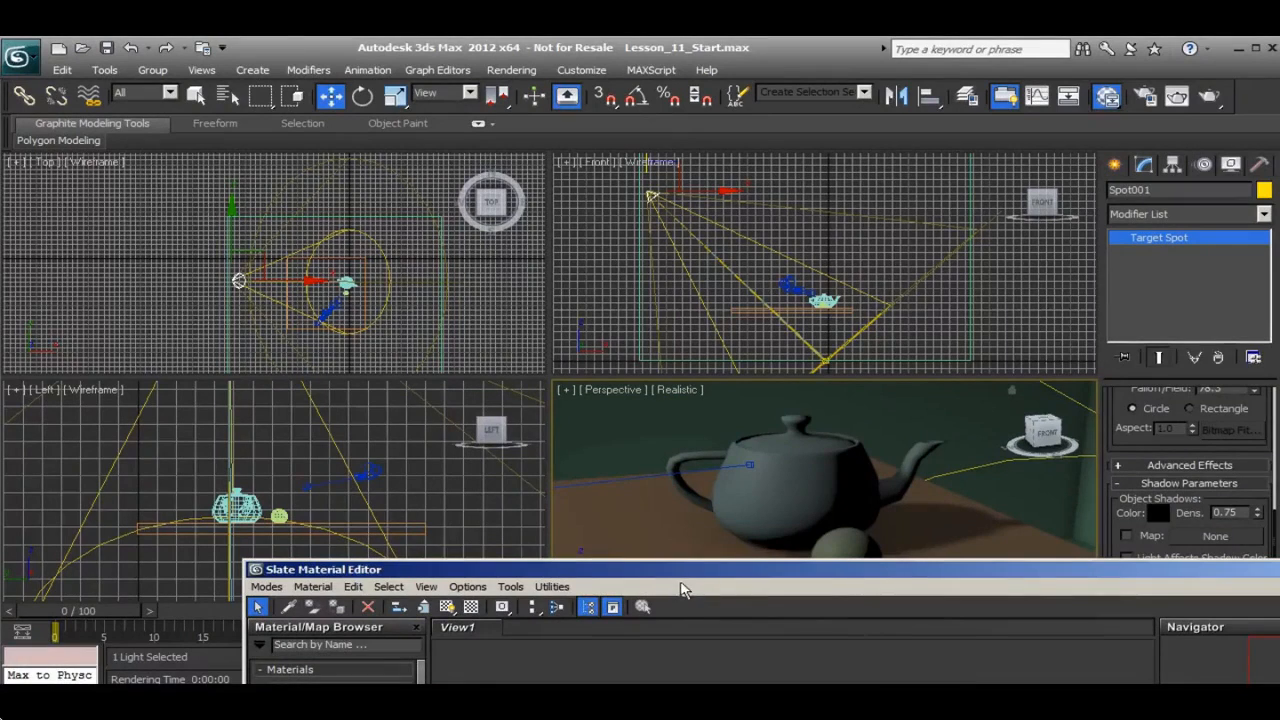
left_click_drag(652, 578, 620, 594)
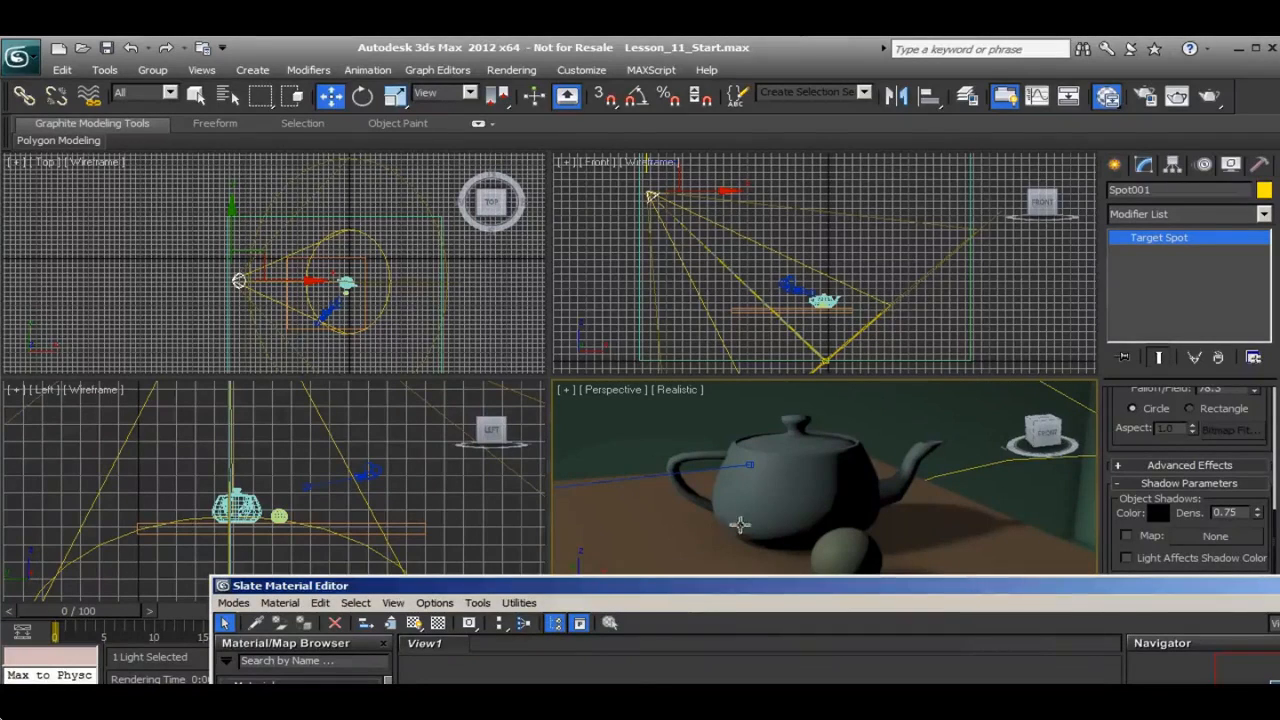
left_click(786, 489)
left_click_drag(708, 606, 679, 603)
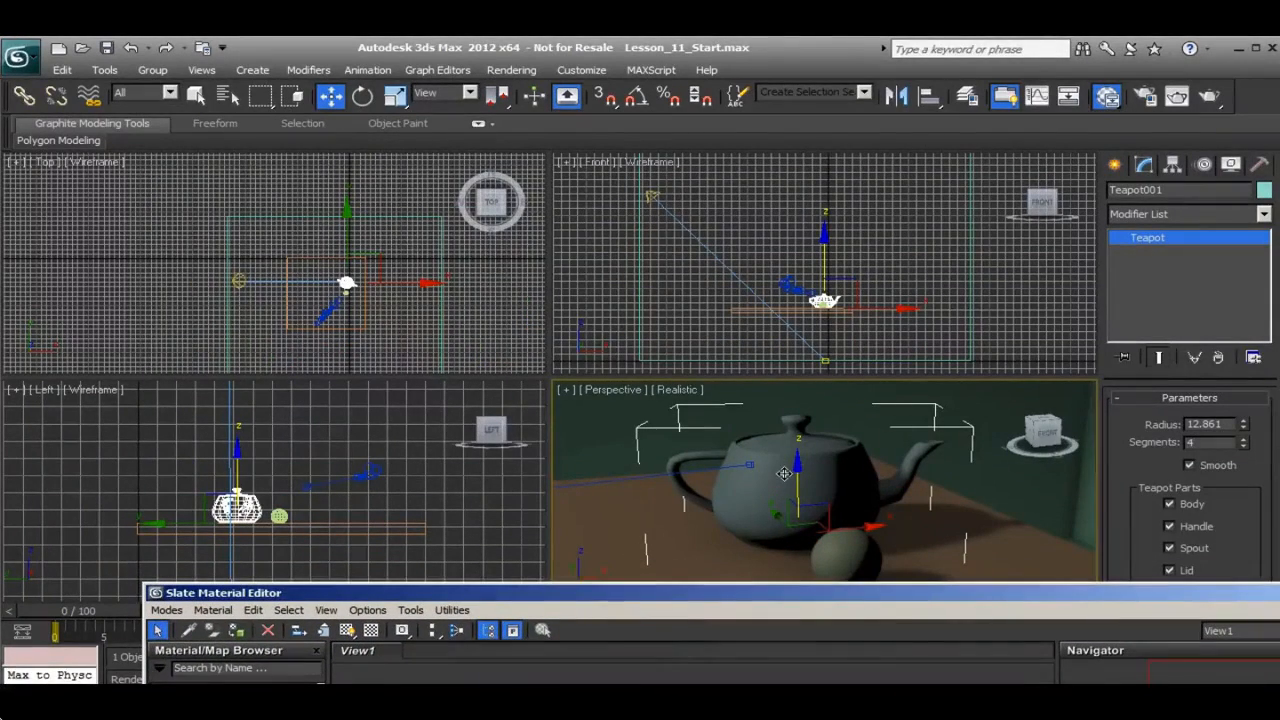
left_click(236, 631)
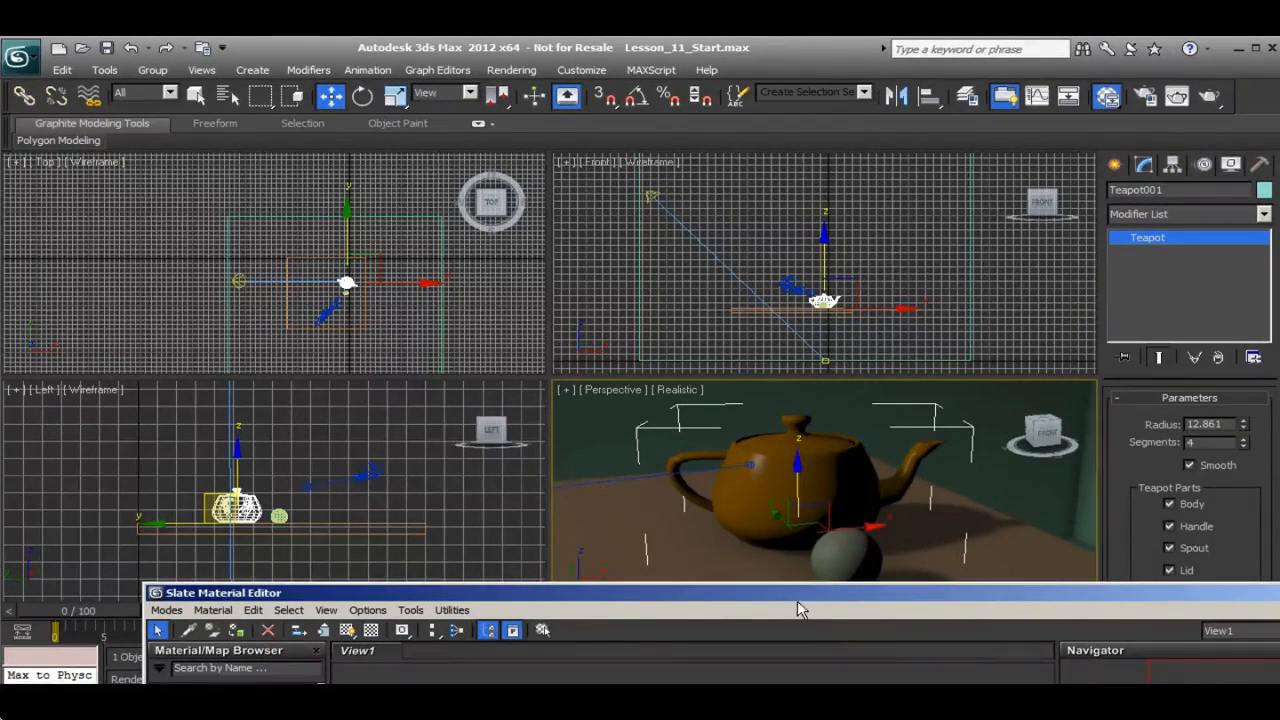
Assign the same orange material to the small sphere in front of the teapot
left_click_drag(792, 589, 692, 103)
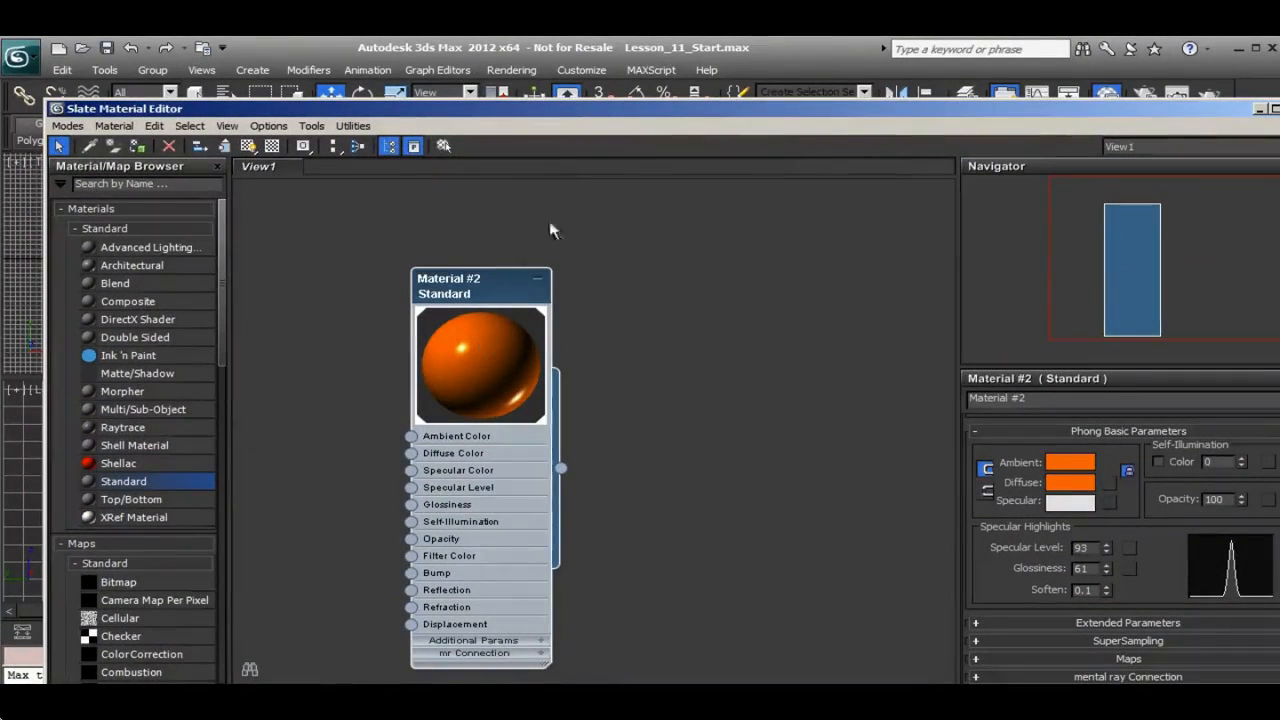
left_click_drag(576, 114, 728, 620)
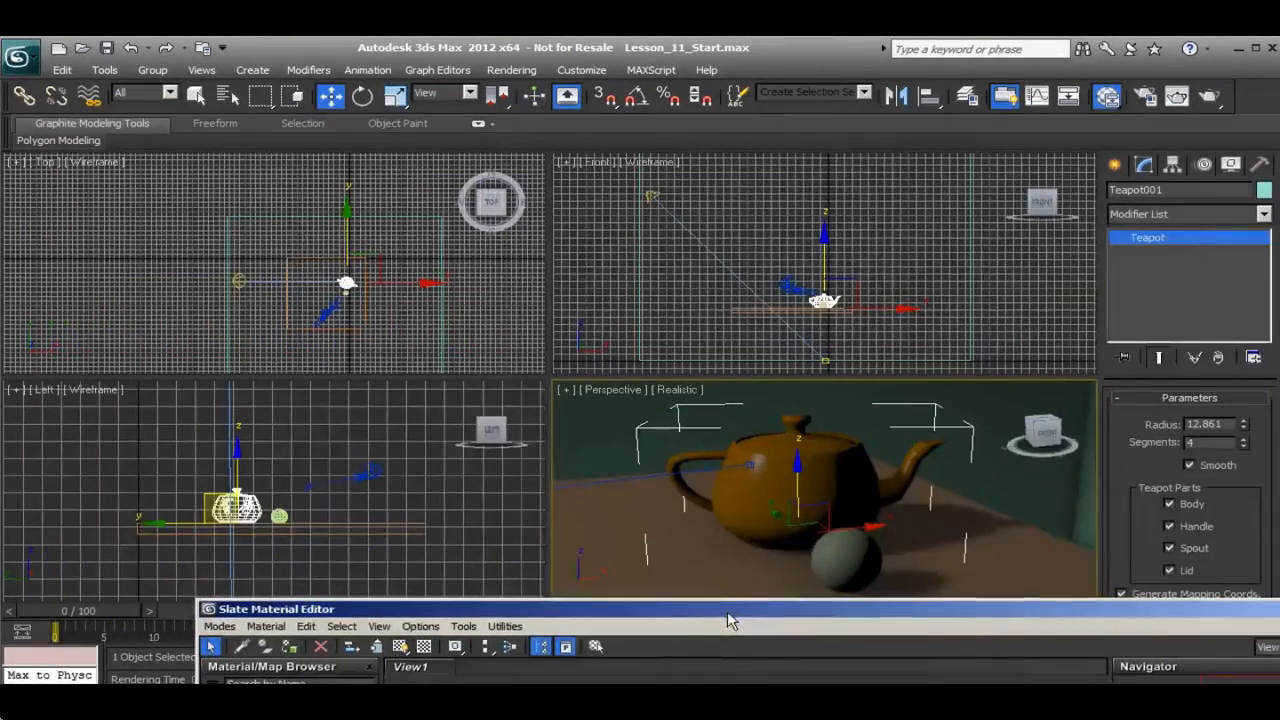
left_click(828, 566)
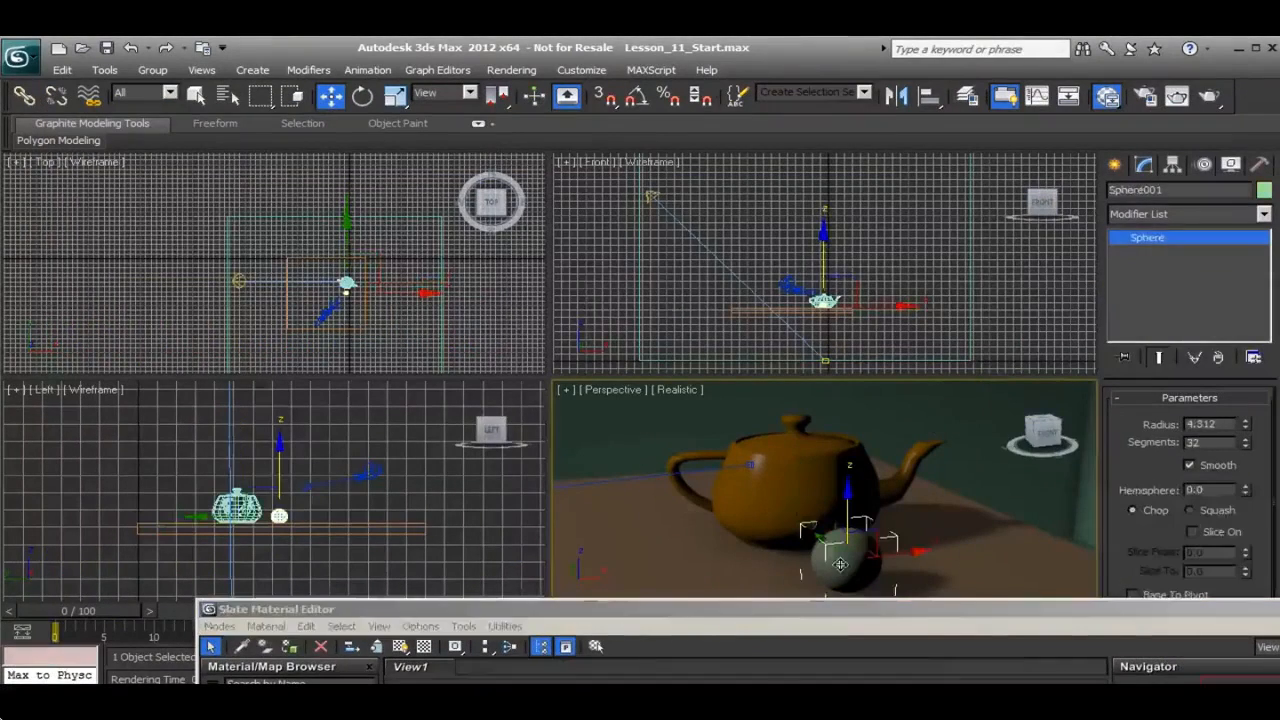
left_click(289, 647)
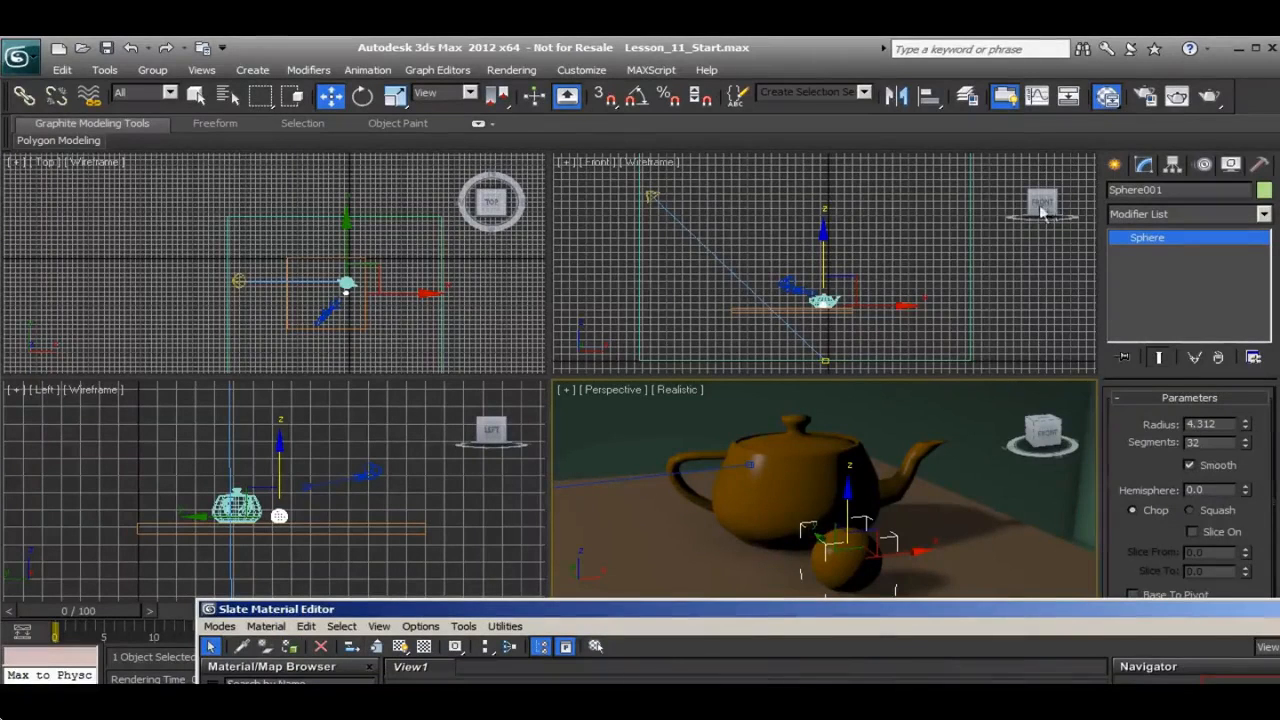
Render the Perspective view to check the orange material on the teapot and sphere, and close the render window
left_click(1210, 95)
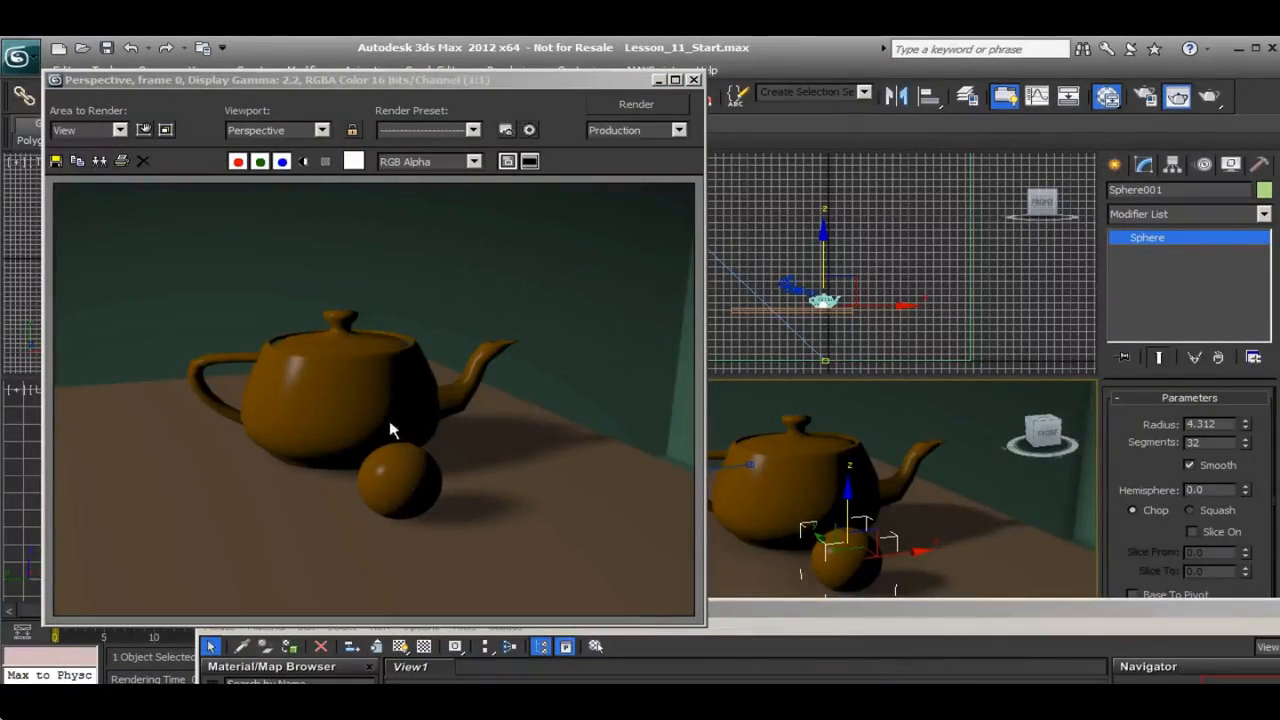
left_click(693, 79)
left_click_drag(776, 616, 625, 89)
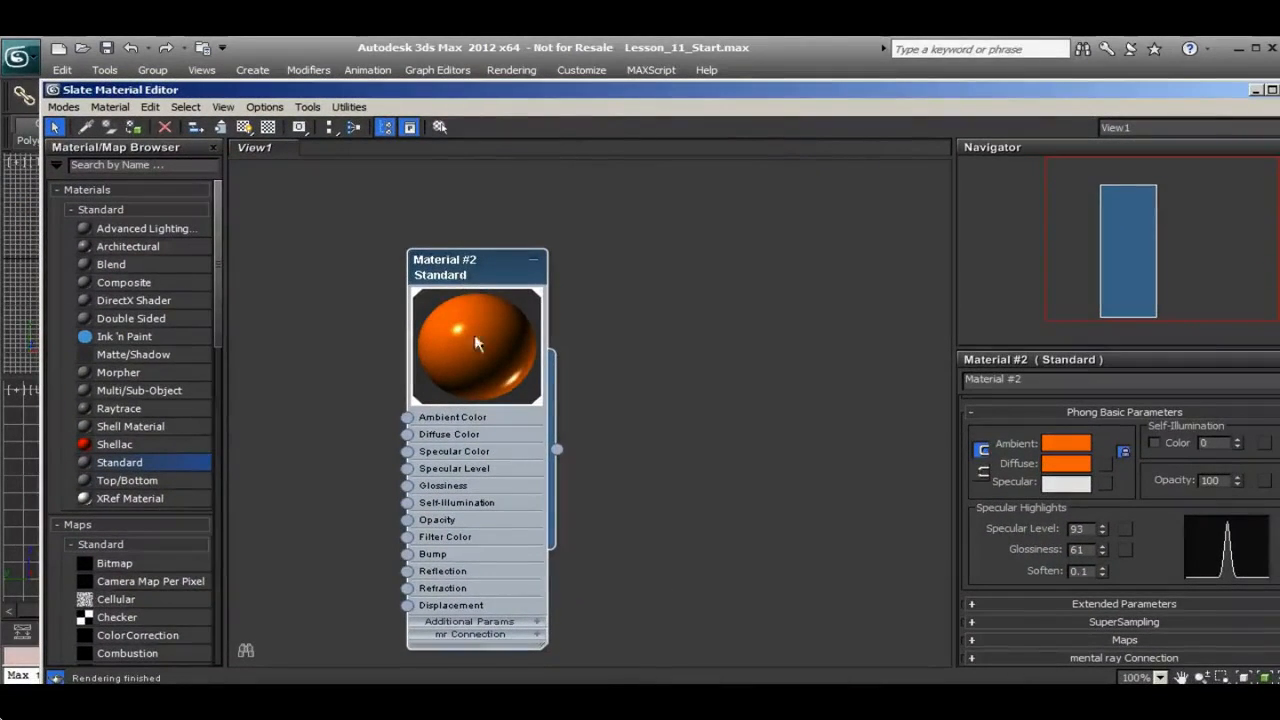
left_click_drag(543, 93, 651, 622)
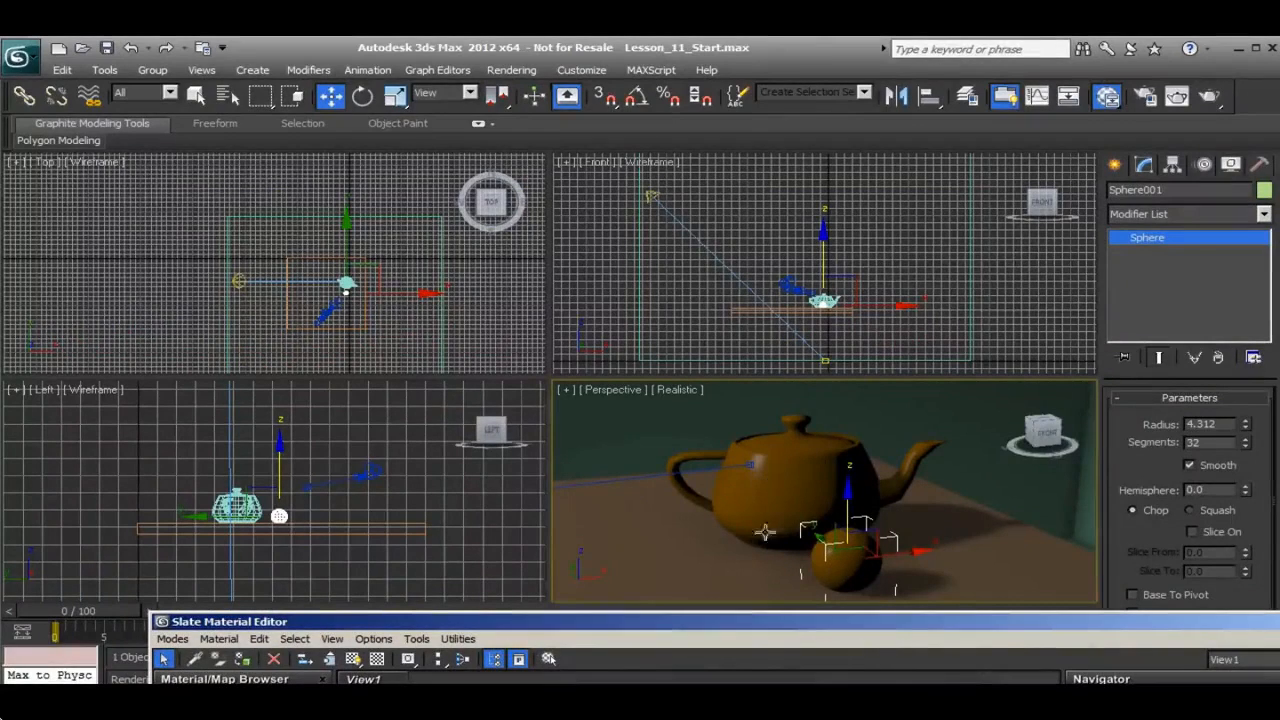
Set the orange material's diffuse color to pure white (255, 255, 255) and view the change on the teapot and sphere
left_click_drag(775, 622, 660, 140)
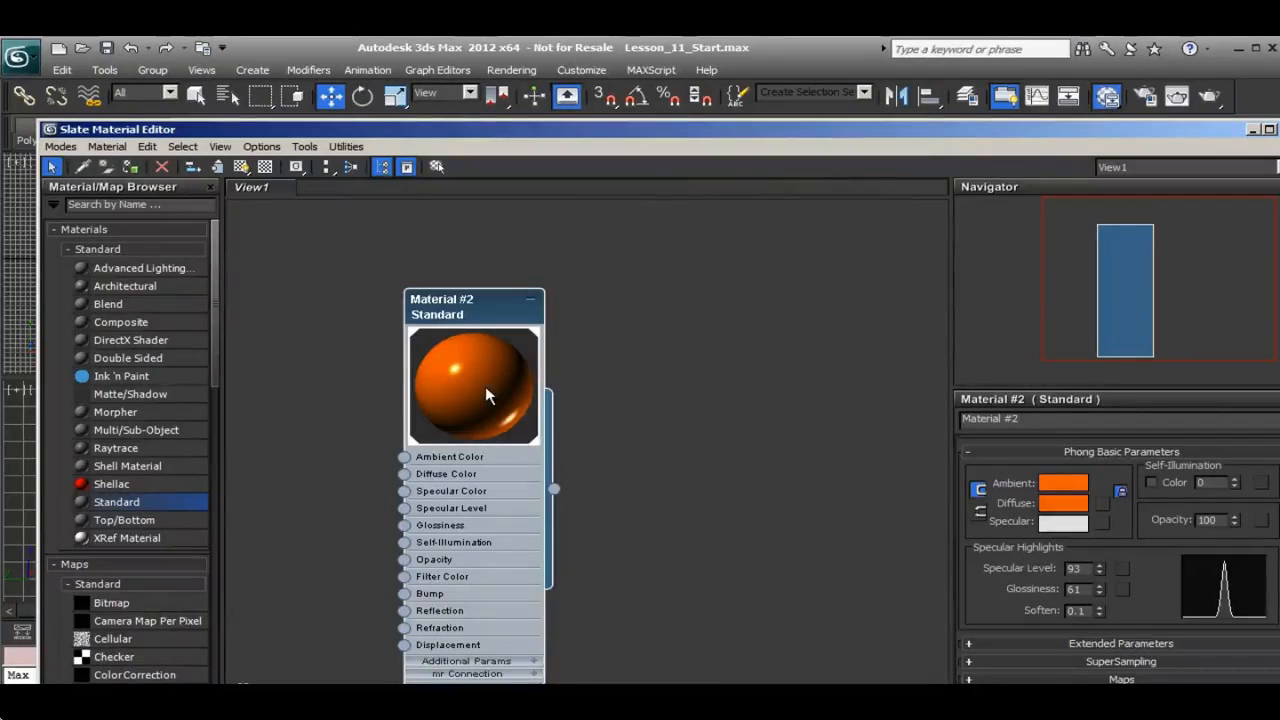
left_click(1053, 506)
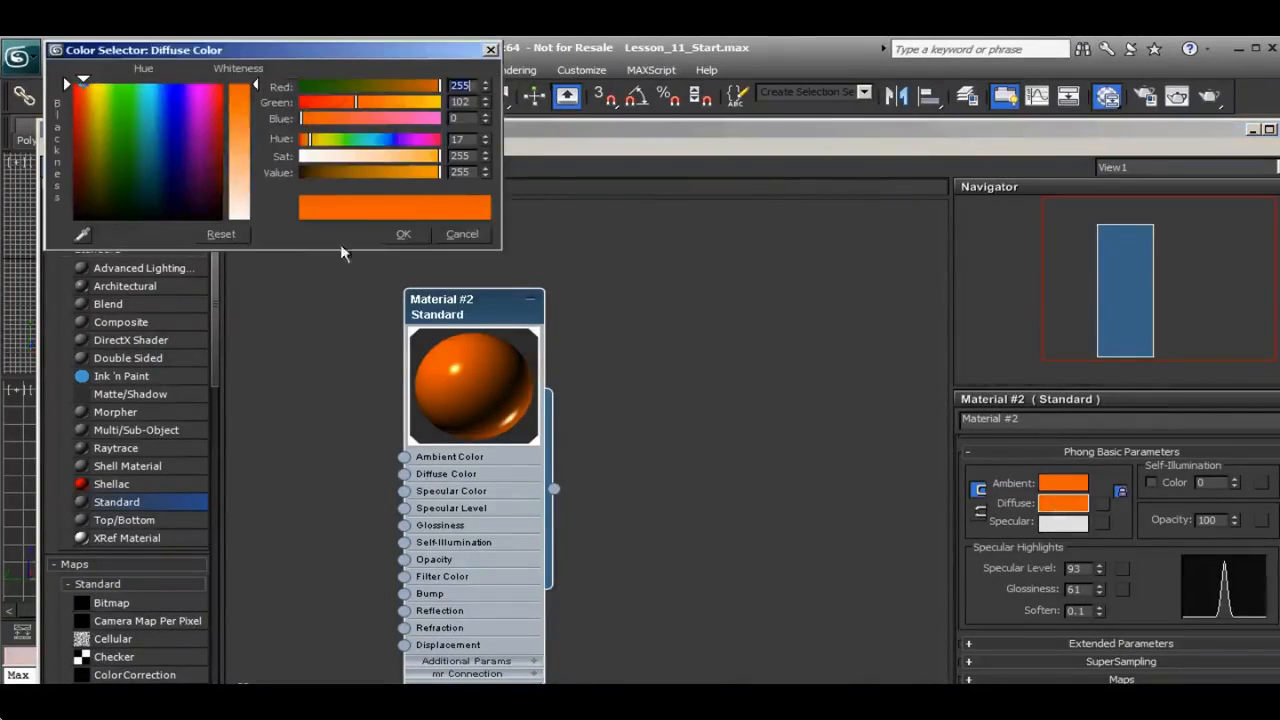
left_click_drag(258, 86, 308, 238)
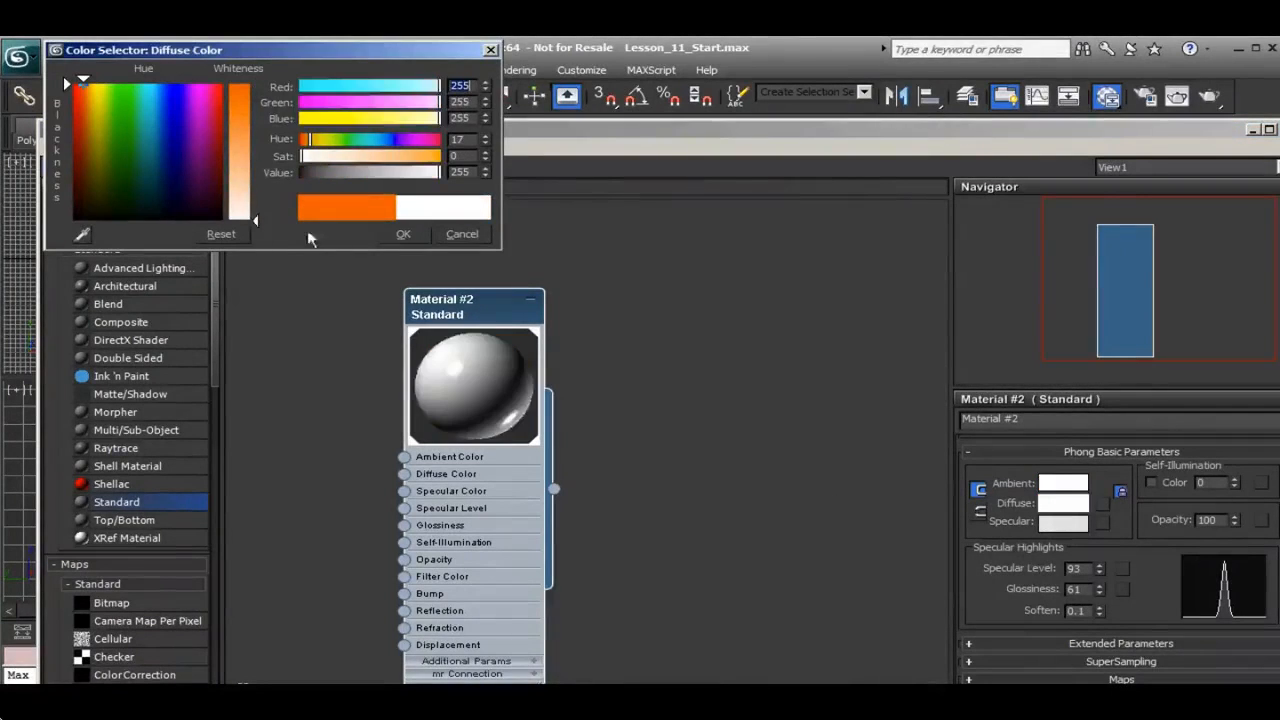
left_click(401, 235)
left_click_drag(652, 135, 724, 622)
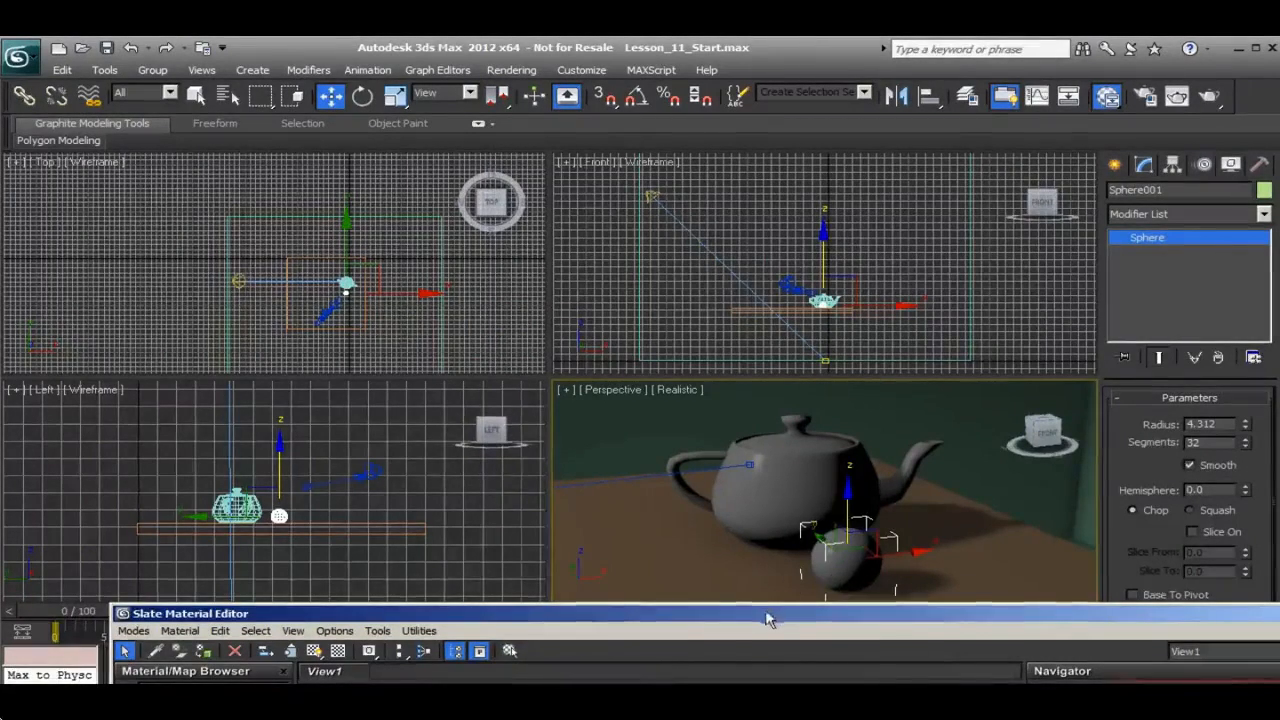
left_click_drag(766, 613, 711, 198)
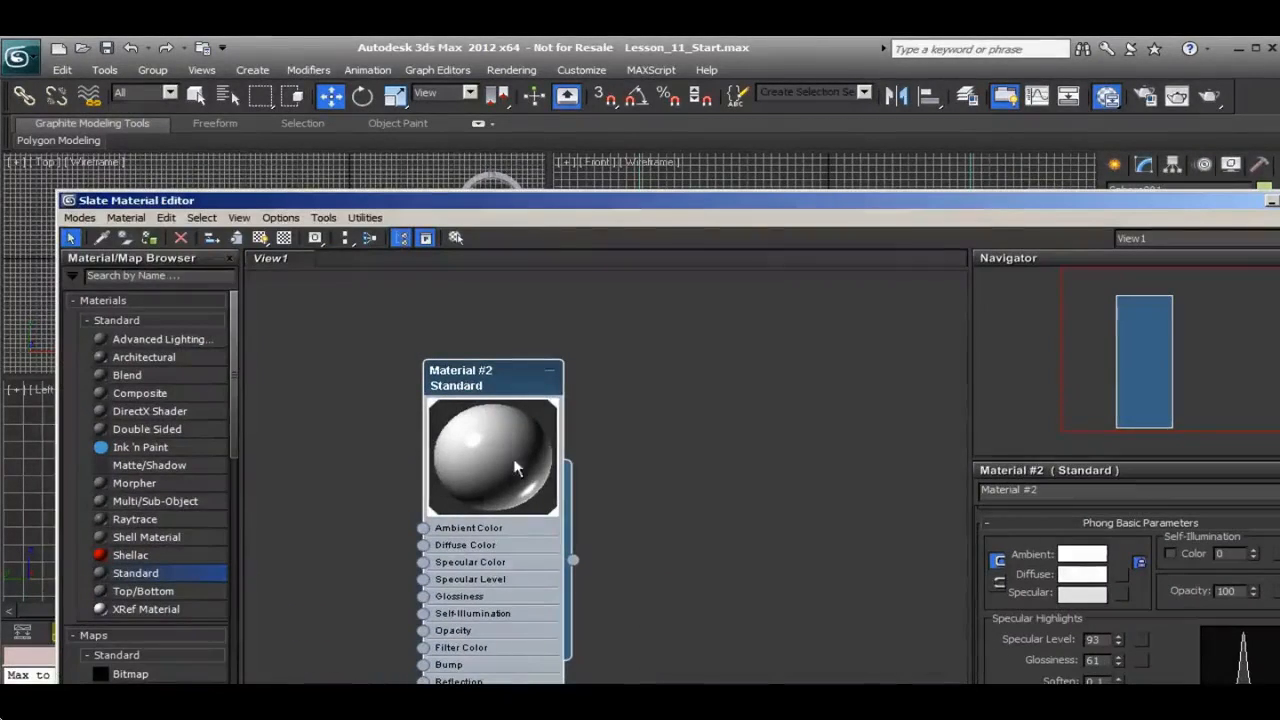
left_click_drag(470, 200, 580, 572)
left_click_drag(727, 590, 652, 213)
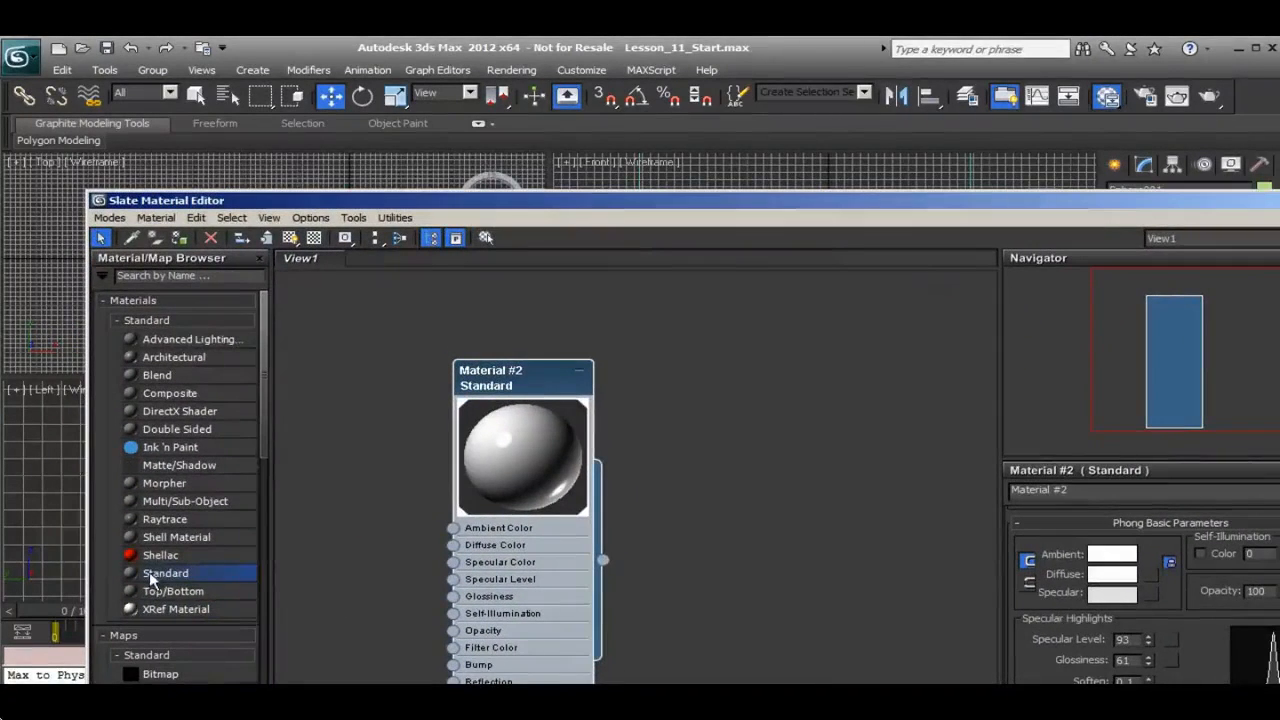
Add a second Standard material to the view and set the teapot material's diffuse color to orange (255, 84, 0)
left_click_drag(440, 503, 748, 391)
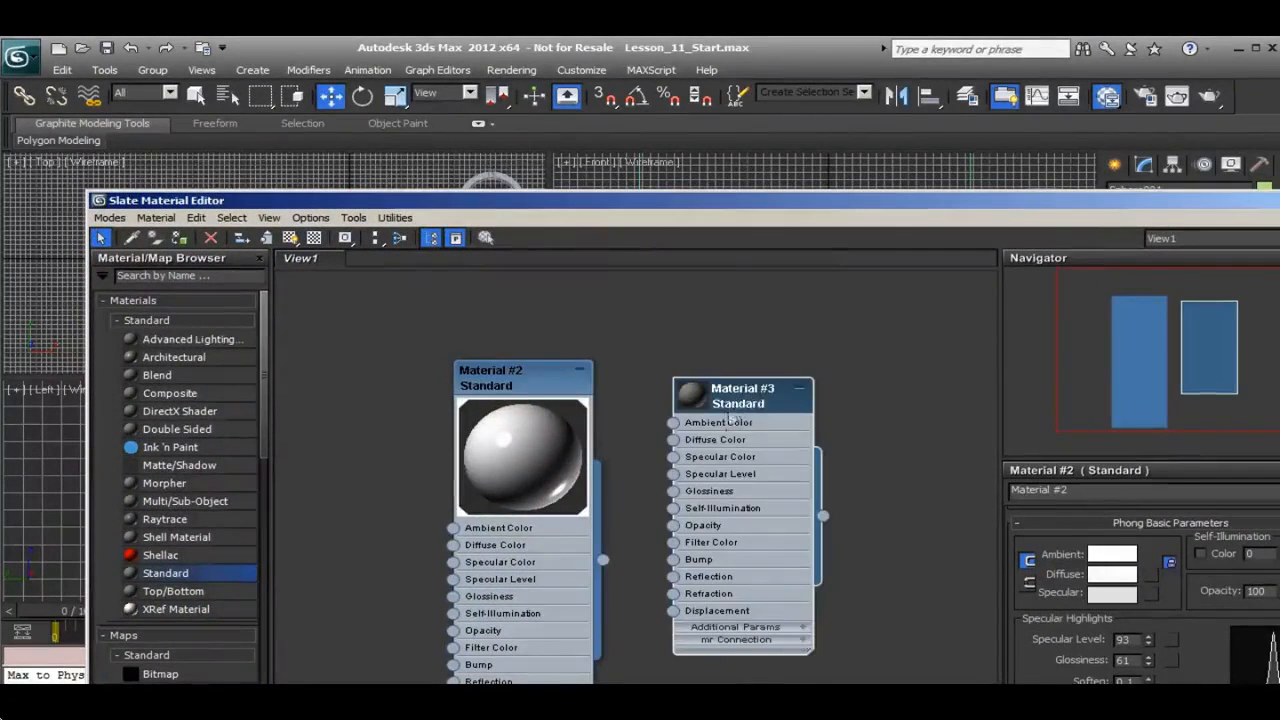
left_click(1097, 578)
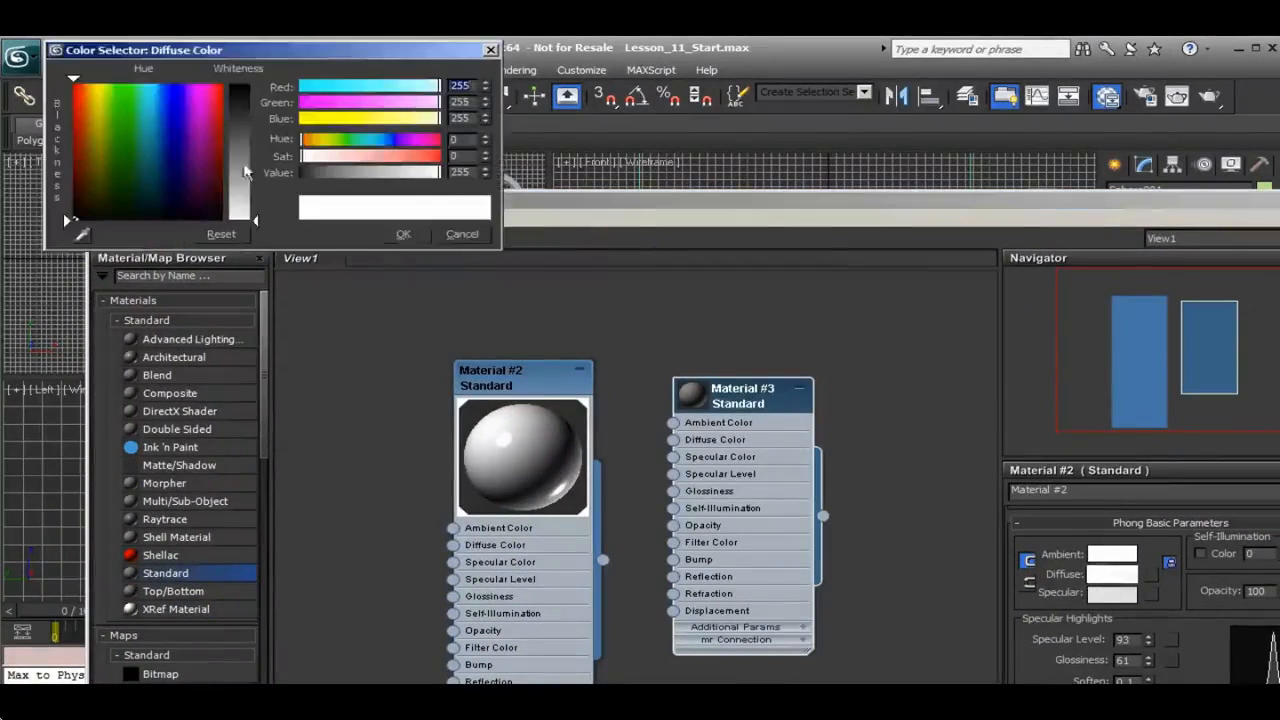
left_click_drag(88, 80, 81, 80)
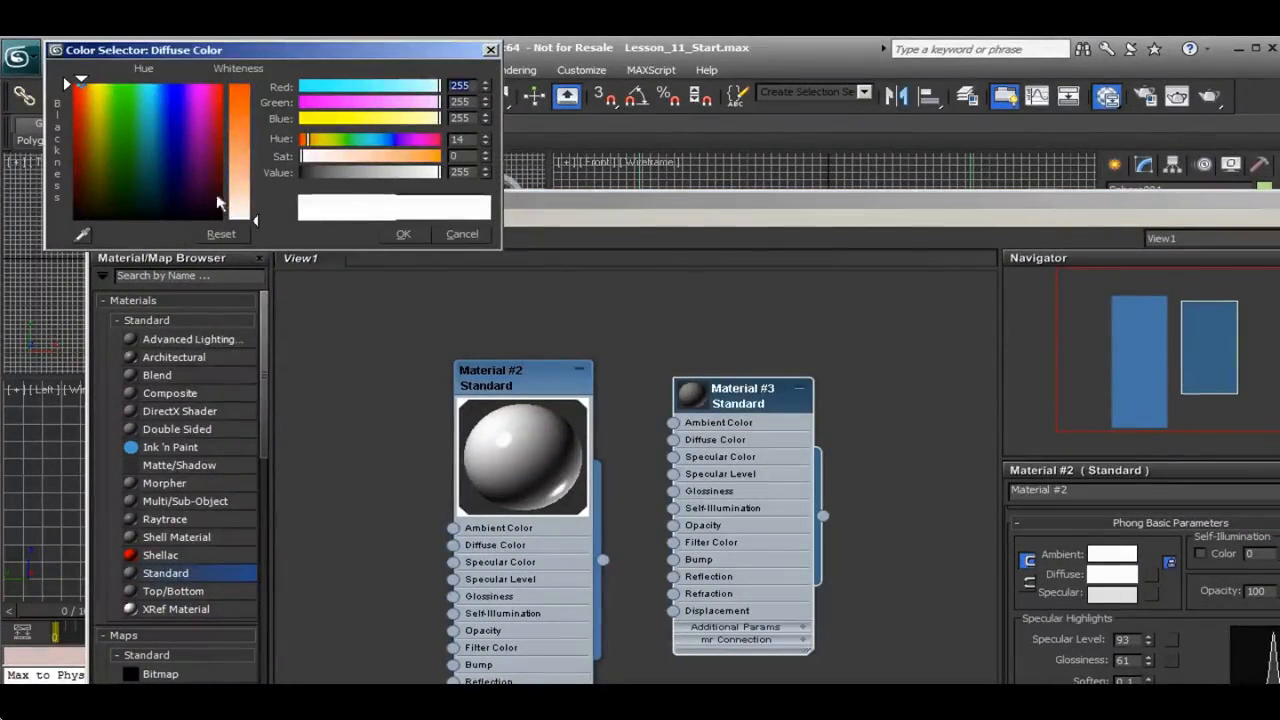
left_click_drag(255, 219, 243, 84)
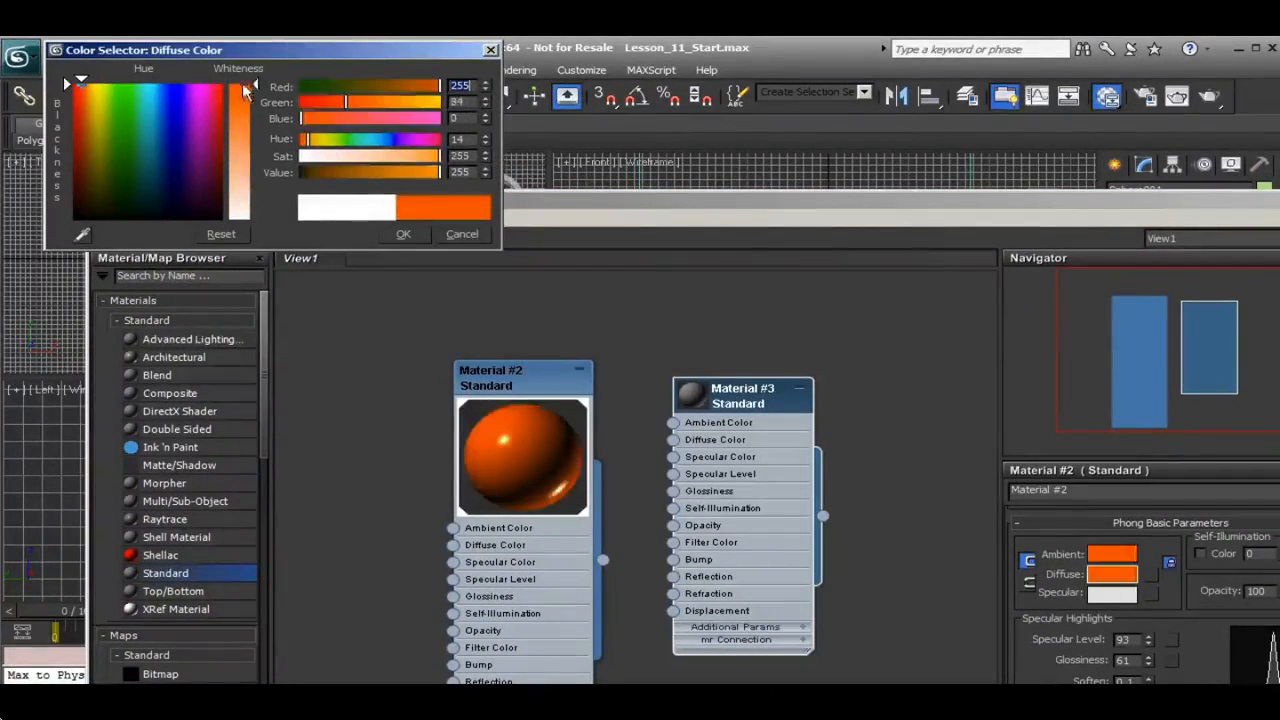
left_click(403, 234)
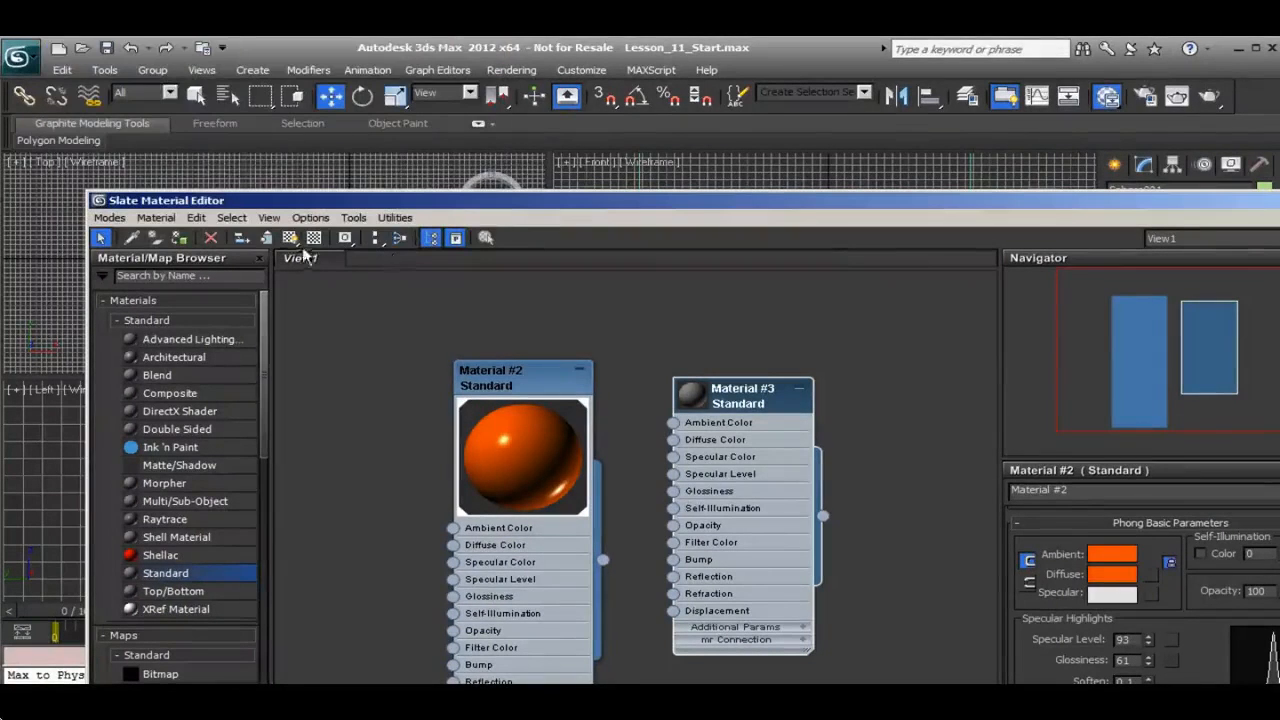
Give the second material a white diffuse color, a specular level of 74 and a glossiness of 51
double_click(688, 446)
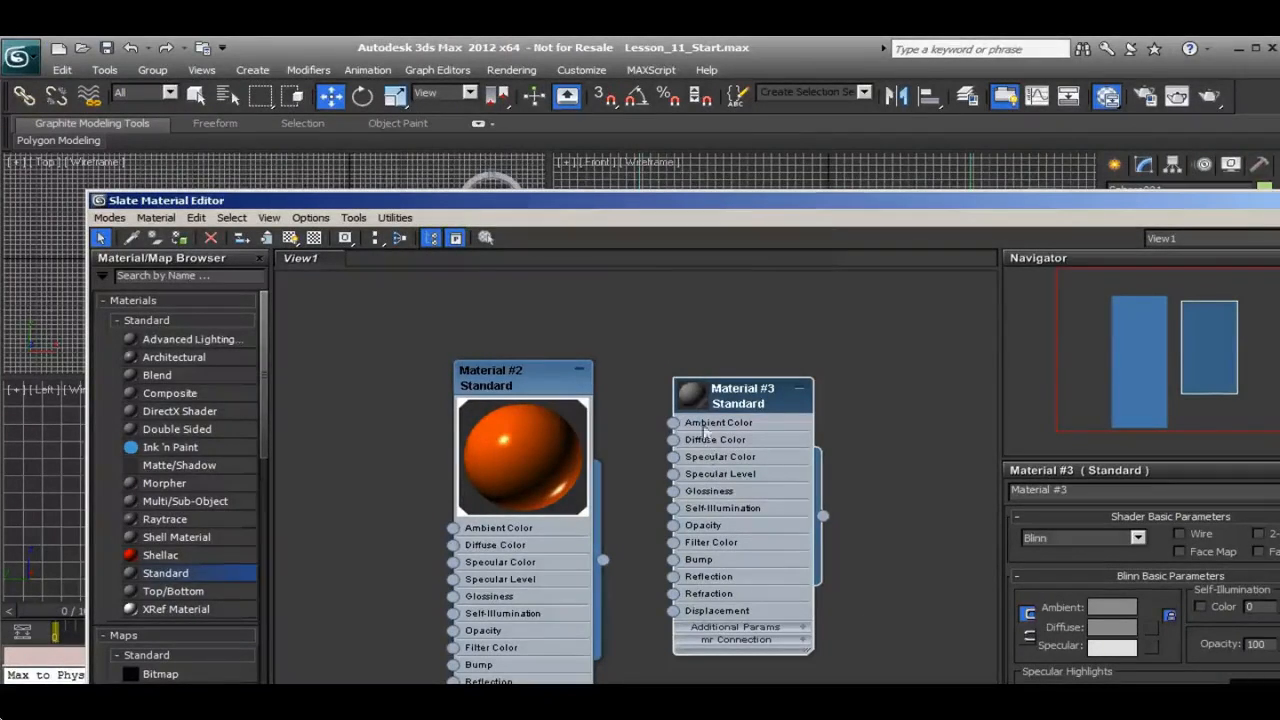
left_click_drag(668, 208, 591, 78)
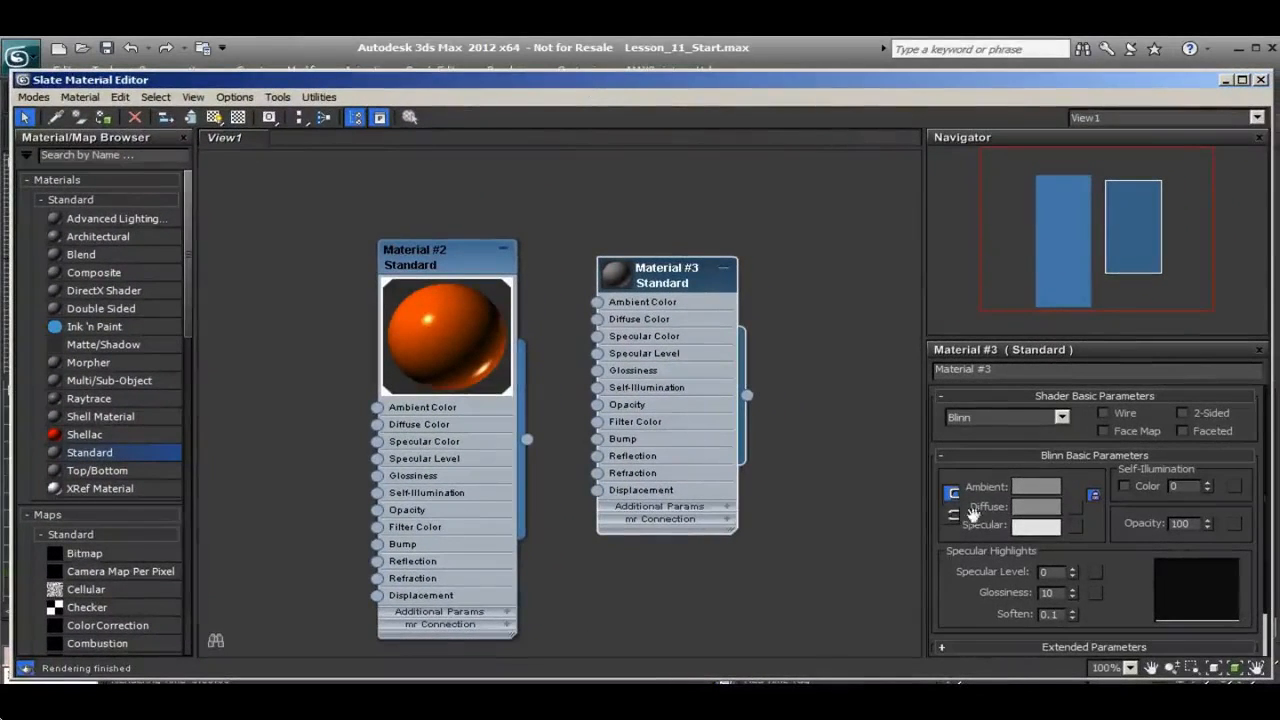
left_click(1030, 507)
left_click_drag(126, 112, 244, 219)
left_click(400, 234)
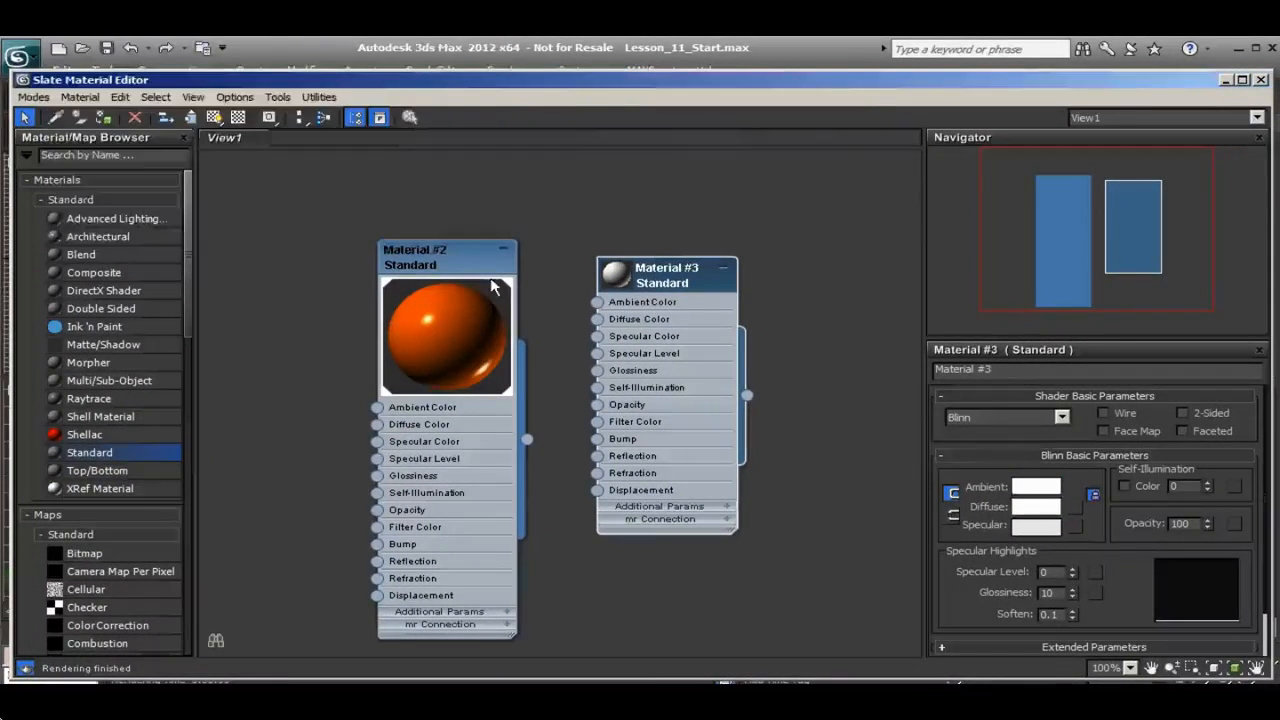
left_click_drag(1073, 577, 1082, 518)
left_click_drag(1073, 596, 1073, 566)
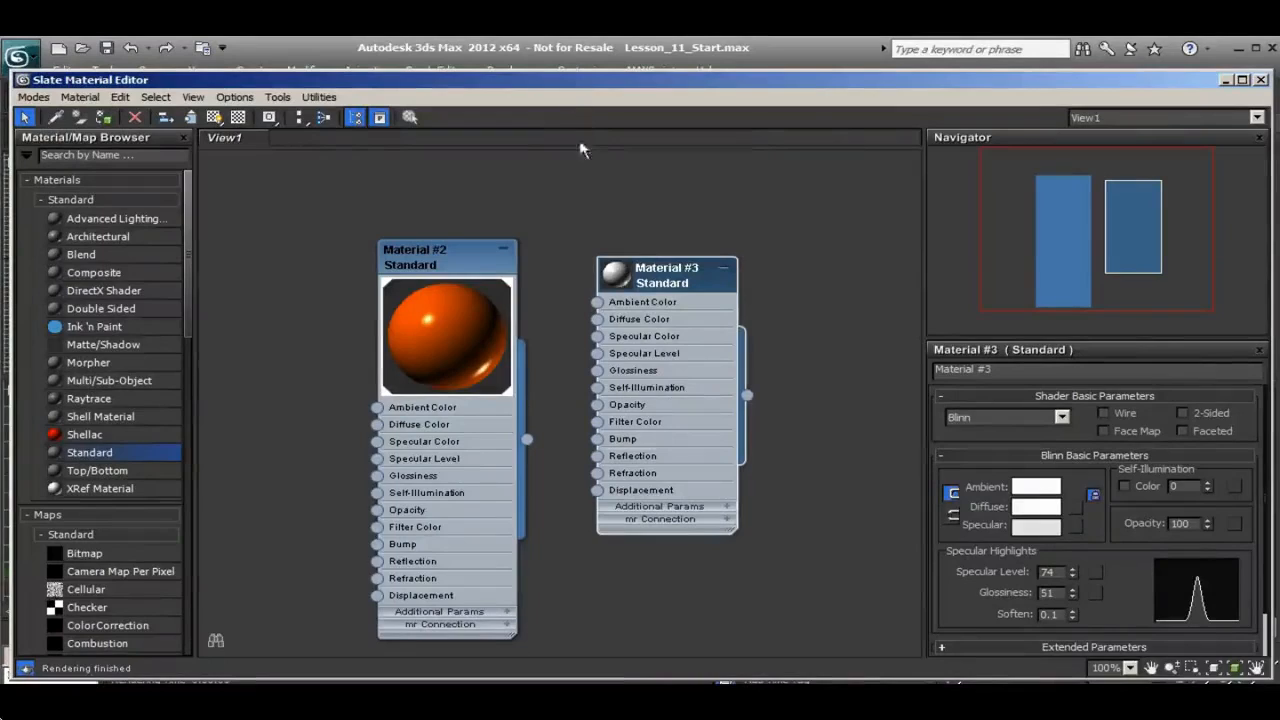
Assign the glossy white material to the small sphere in front of the teapot
left_click_drag(573, 90, 695, 616)
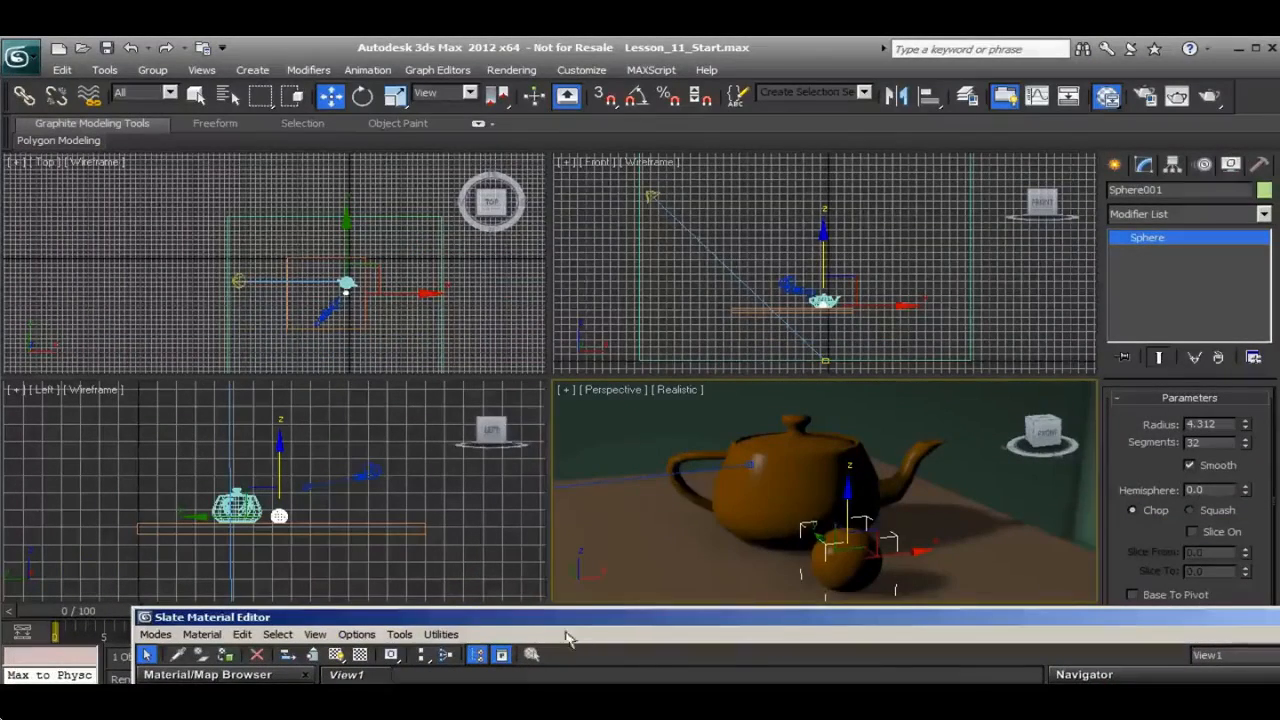
left_click(226, 654)
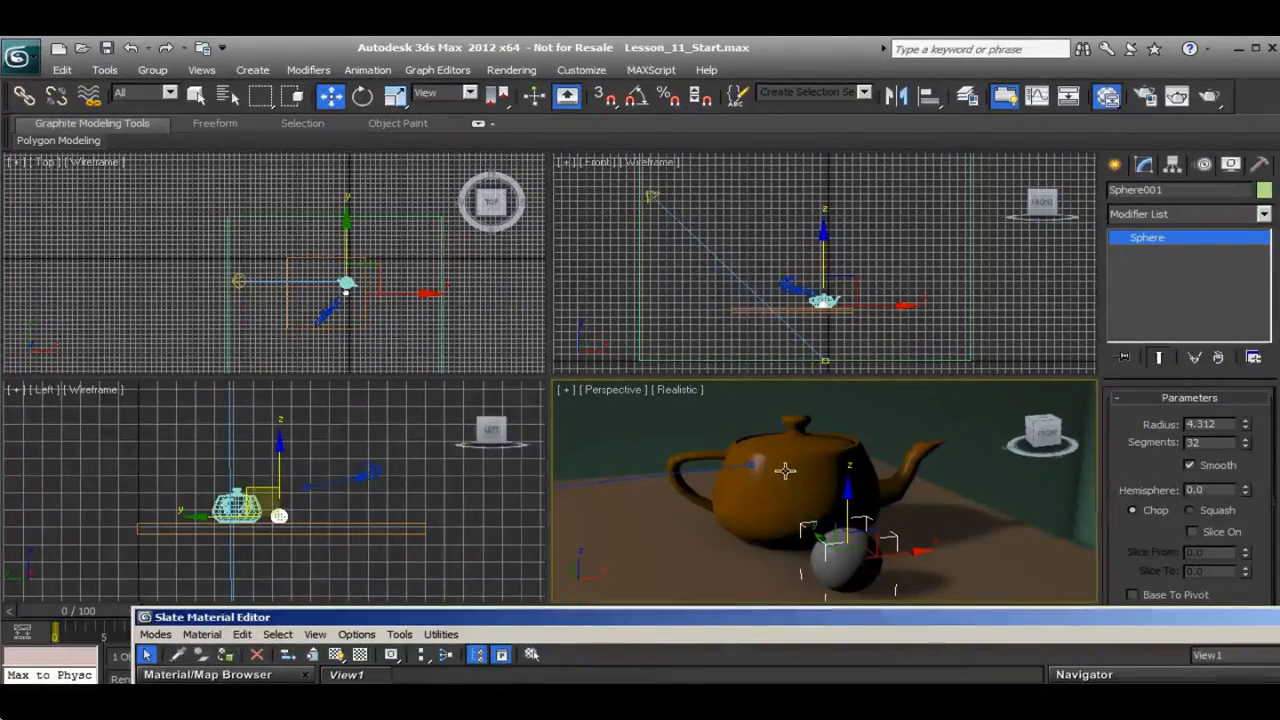
left_click(799, 498)
left_click(843, 556)
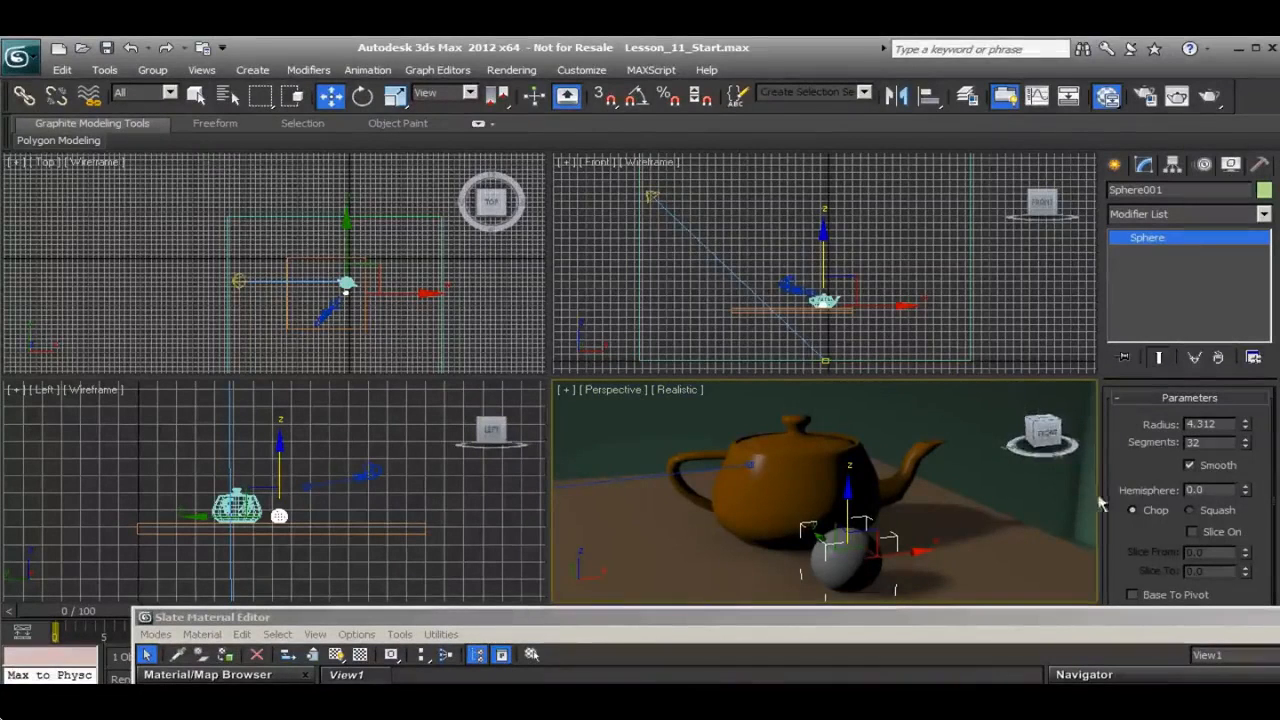
Add a third Standard material to the view and set its diffuse color to white
left_click_drag(880, 619, 705, 88)
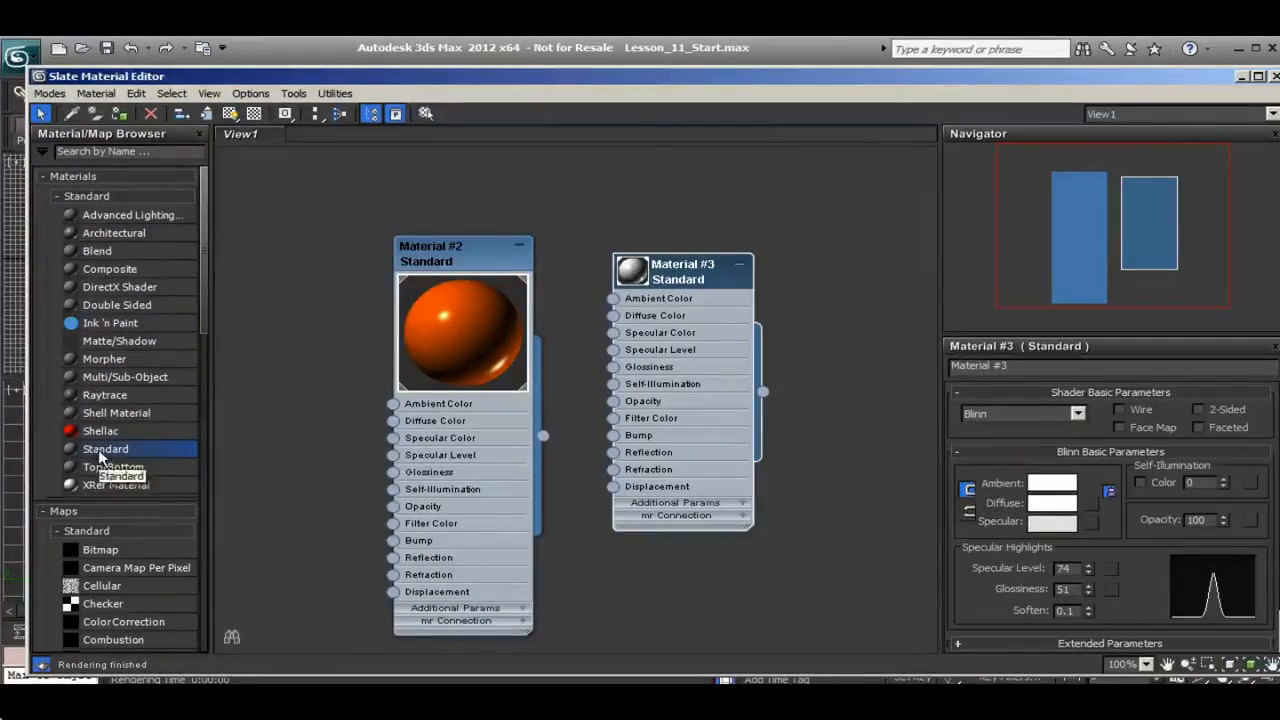
left_click_drag(100, 457, 284, 291)
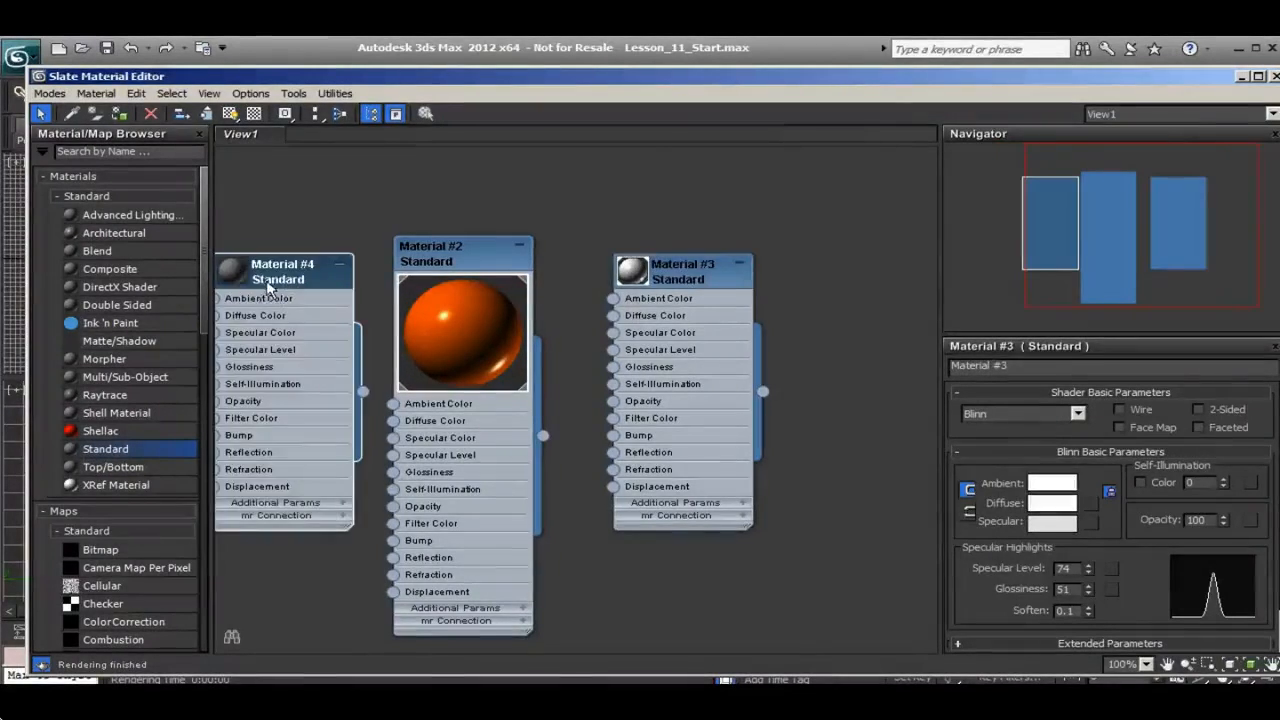
double_click(268, 345)
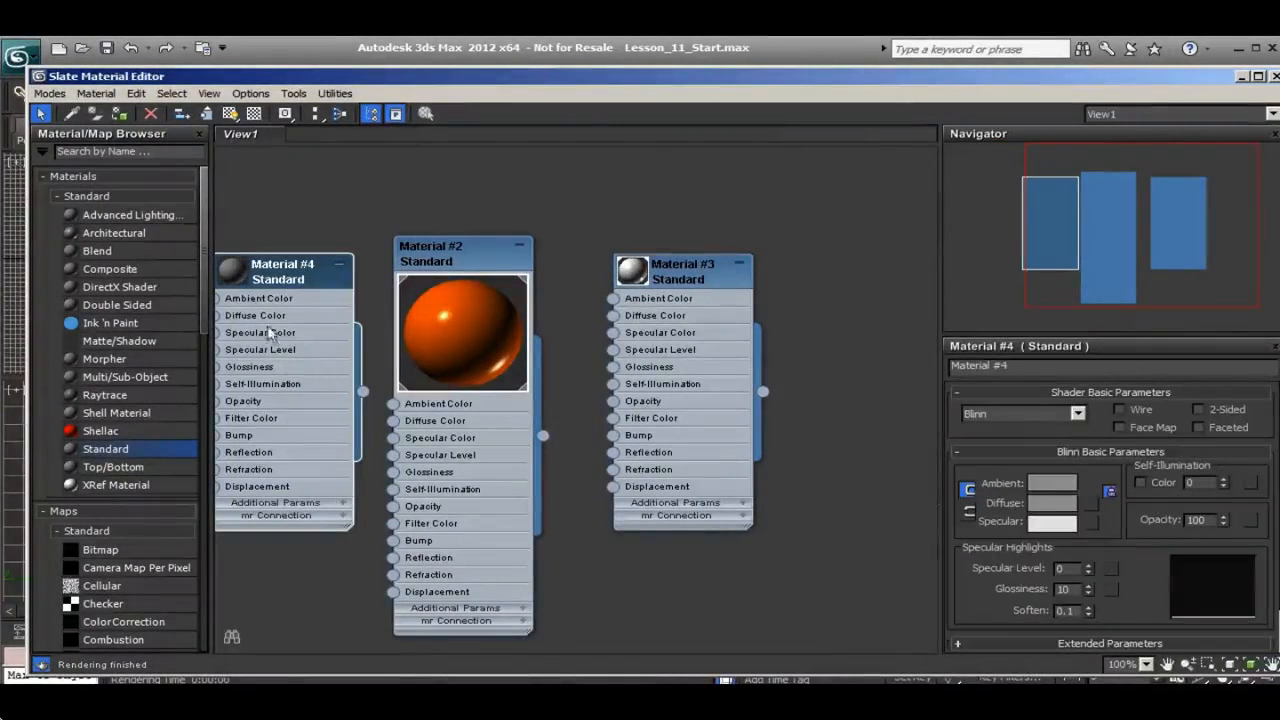
left_click(1052, 503)
left_click_drag(257, 168, 256, 221)
left_click(403, 234)
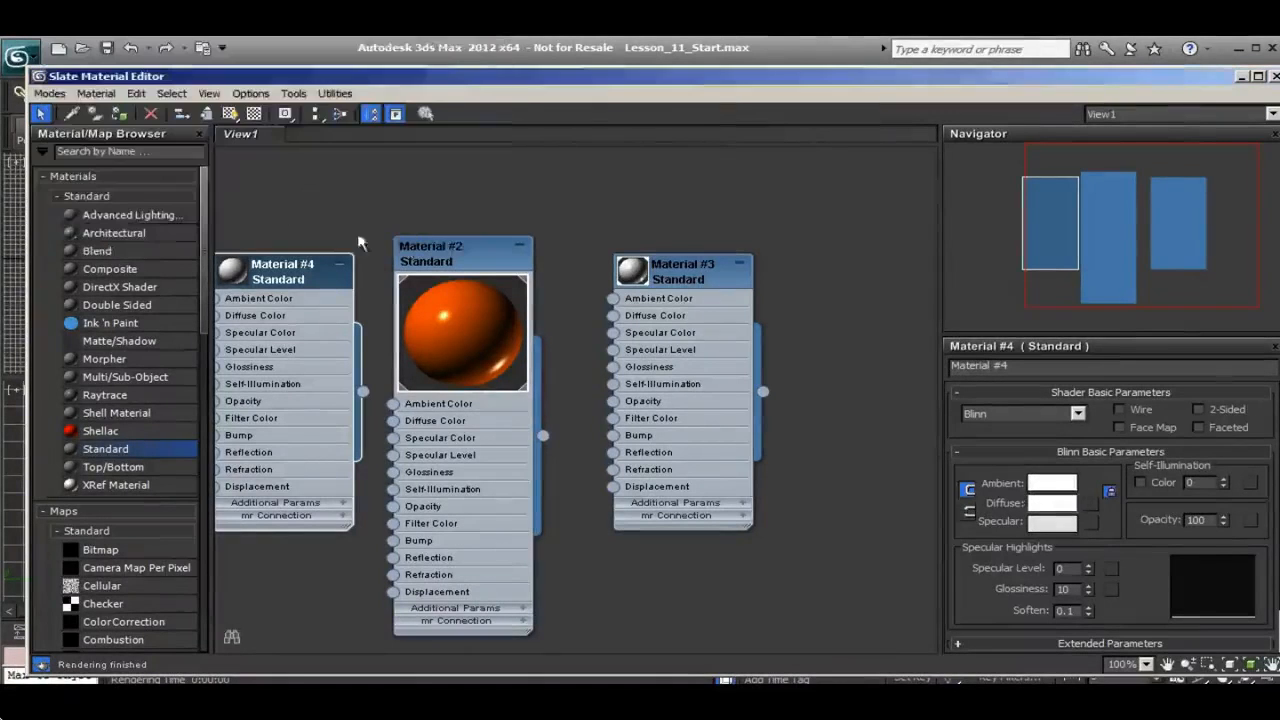
Assign the matte white material to the room box that forms the walls behind the teapot
left_click_drag(210, 80, 453, 606)
left_click(605, 576)
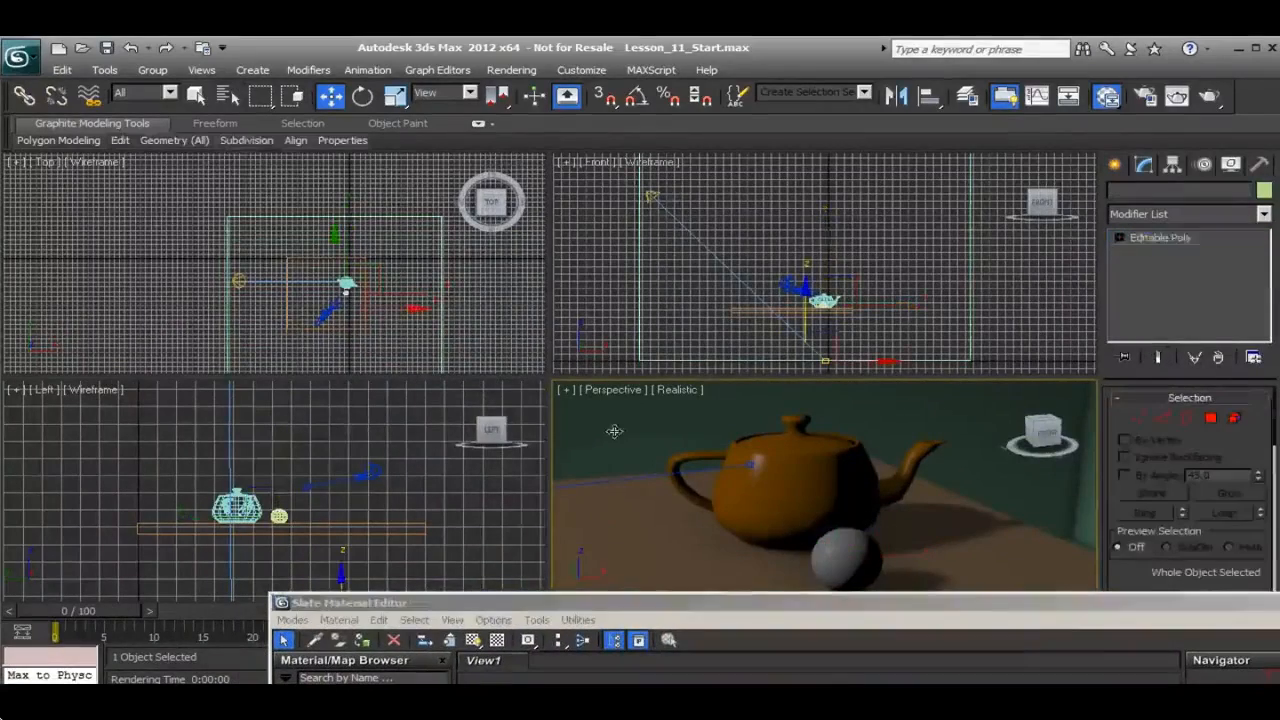
left_click_drag(638, 610, 320, 610)
left_click(697, 492)
mouse_move(658, 596)
left_mouse_down()
mouse_move(653, 636)
mouse_move(649, 595)
left_mouse_up()
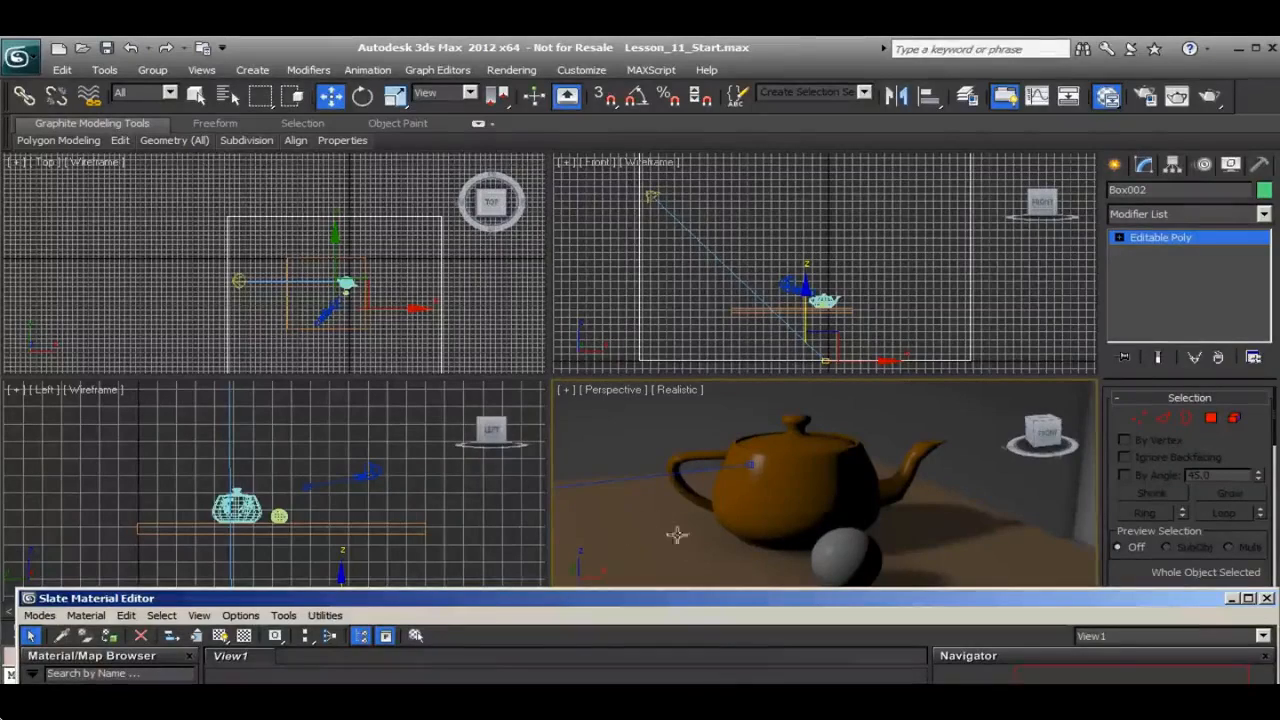
Add a fourth Standard material with a dark gray diffuse color (50, 50, 50), specular level 95 and glossiness 69
left_click_drag(704, 599, 714, 128)
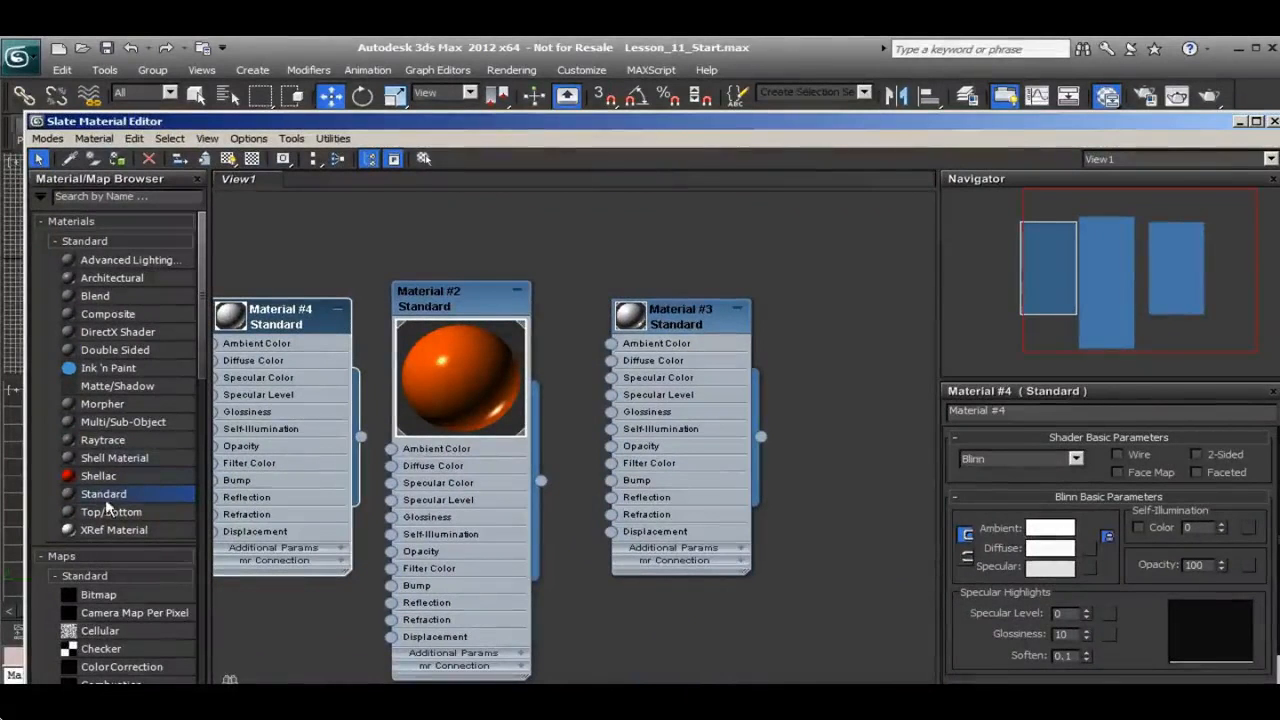
left_click_drag(345, 490, 851, 322)
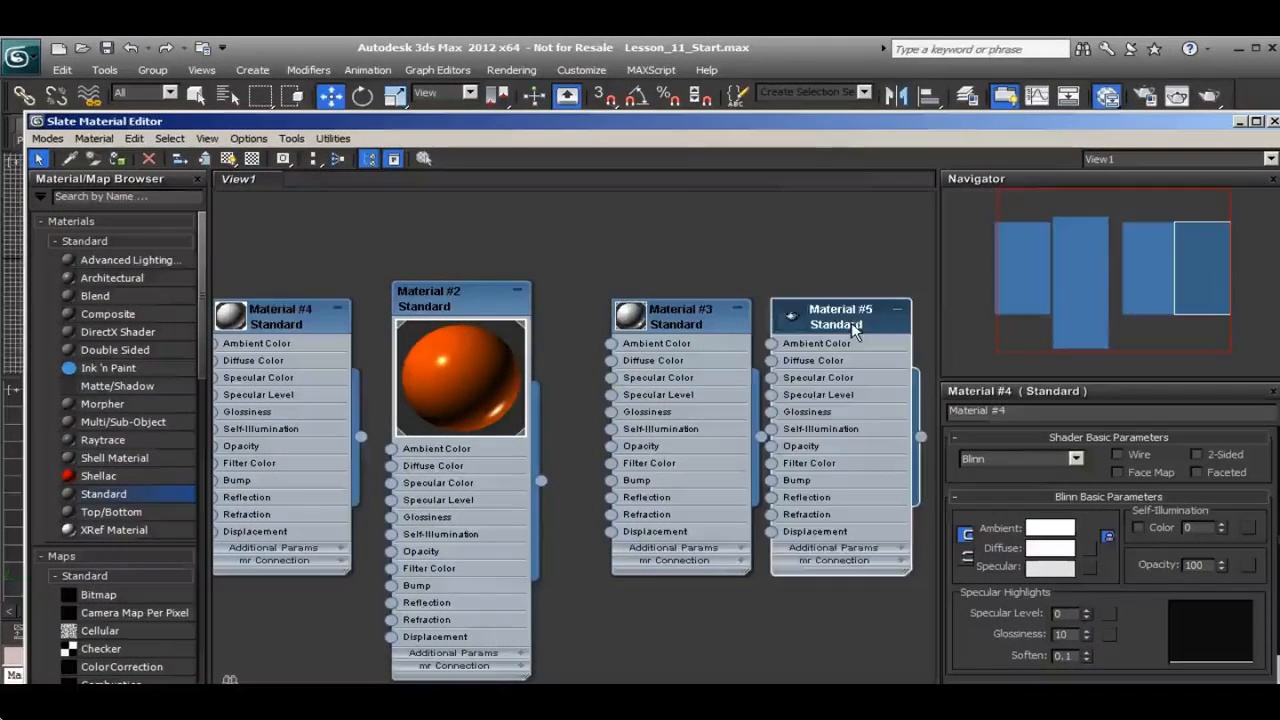
double_click(813, 369)
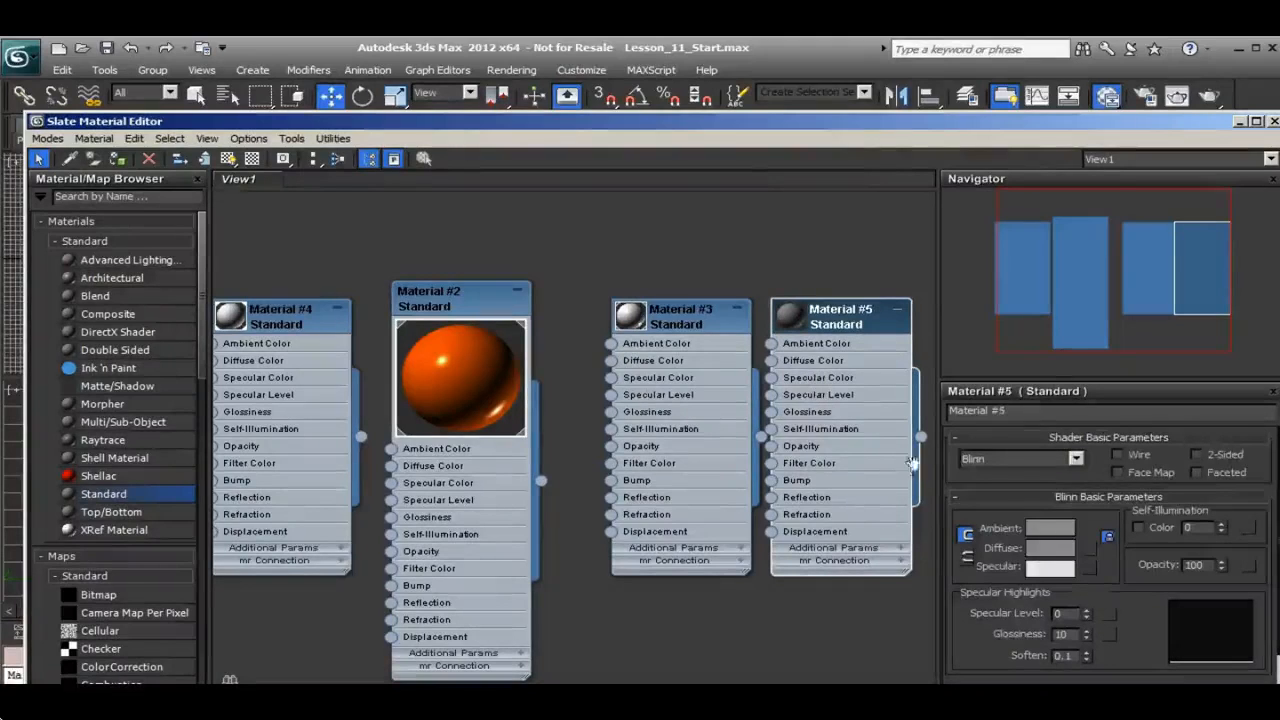
left_click(1050, 548)
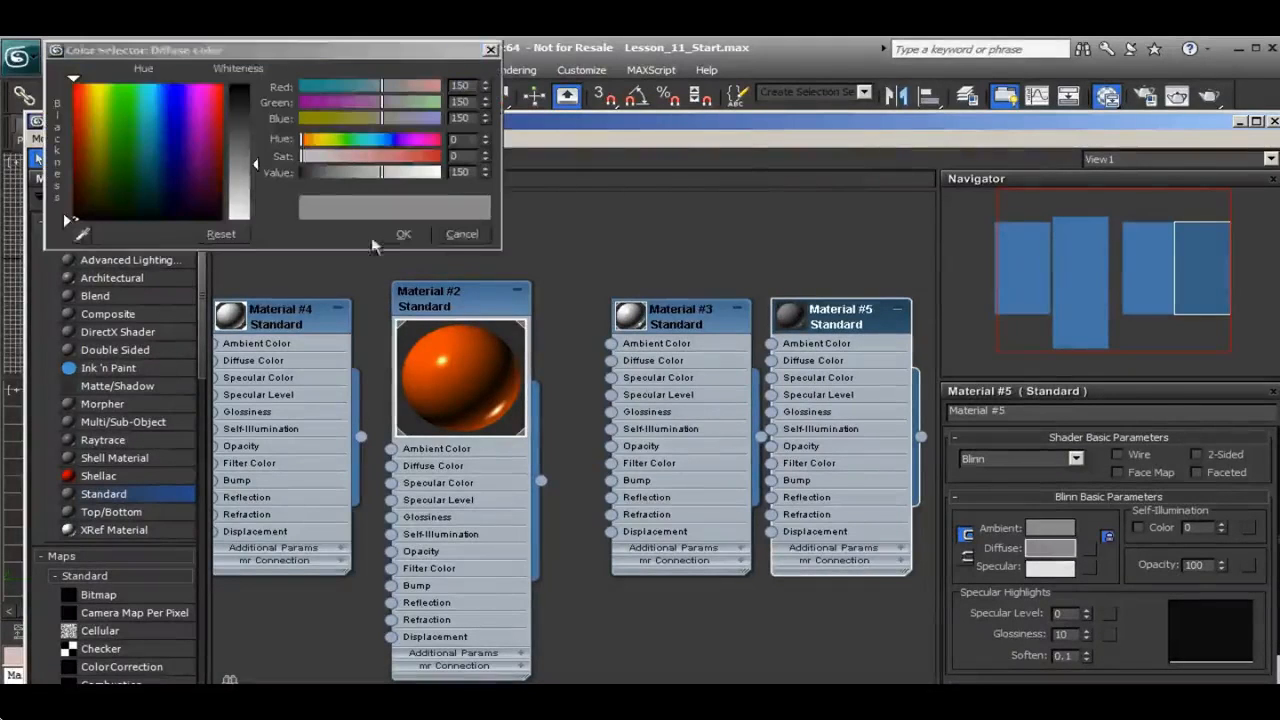
left_click_drag(257, 165, 256, 111)
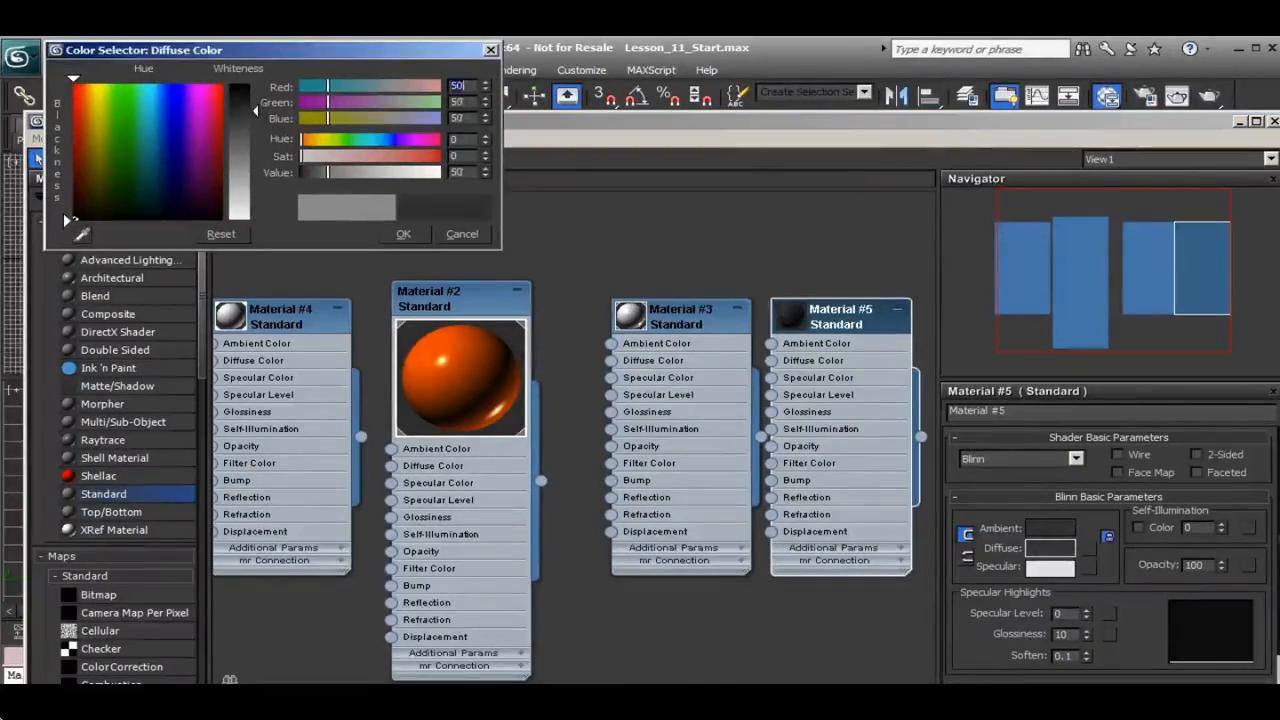
left_click(403, 233)
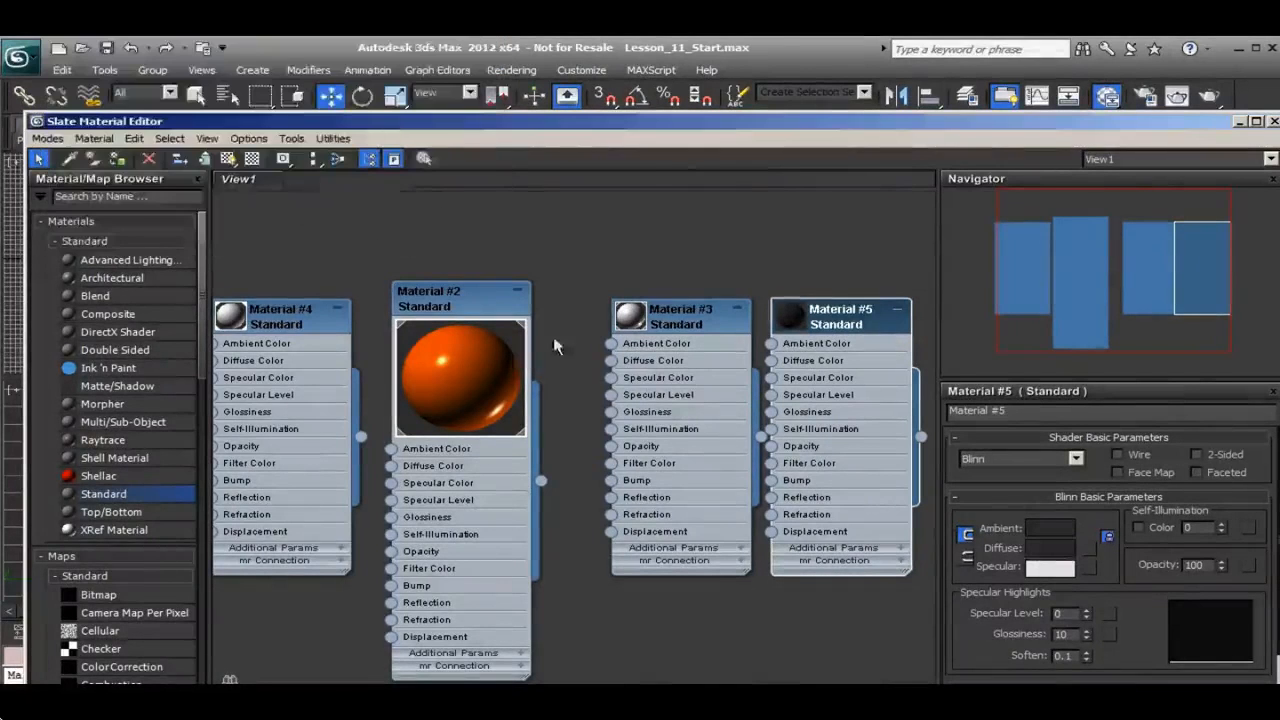
left_click_drag(1087, 614, 1078, 527)
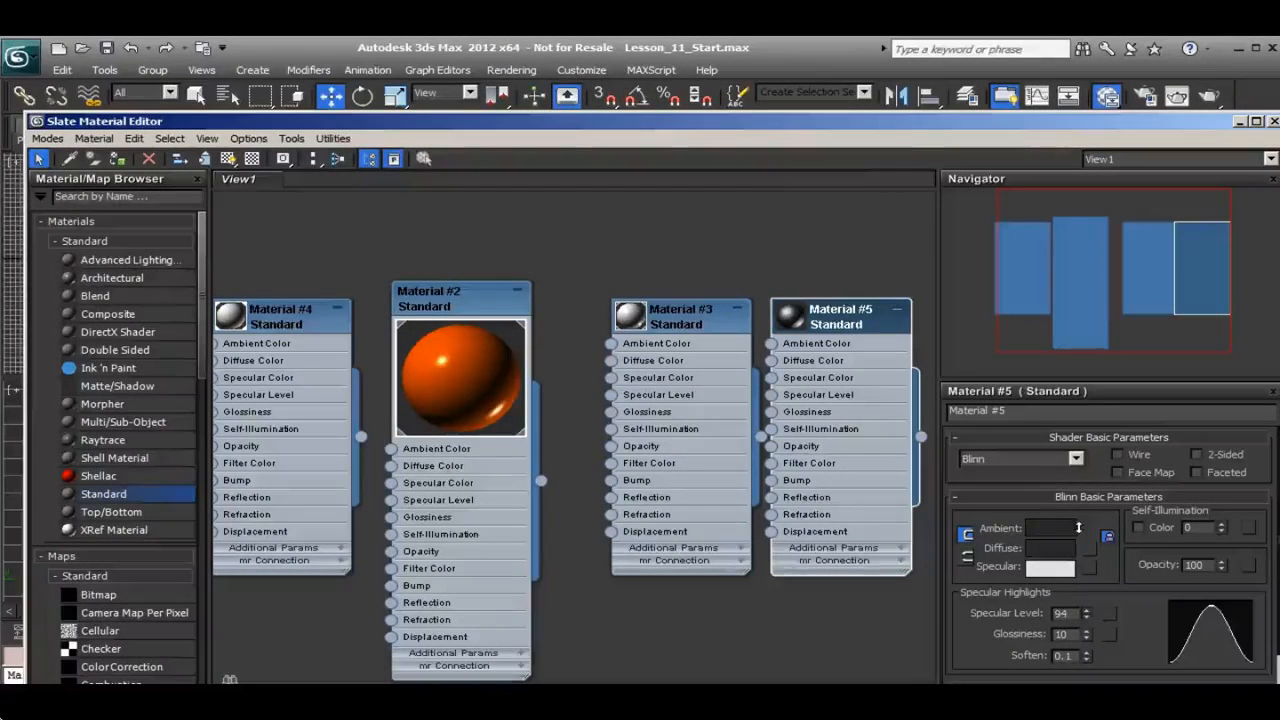
left_click_drag(1087, 636, 1085, 578)
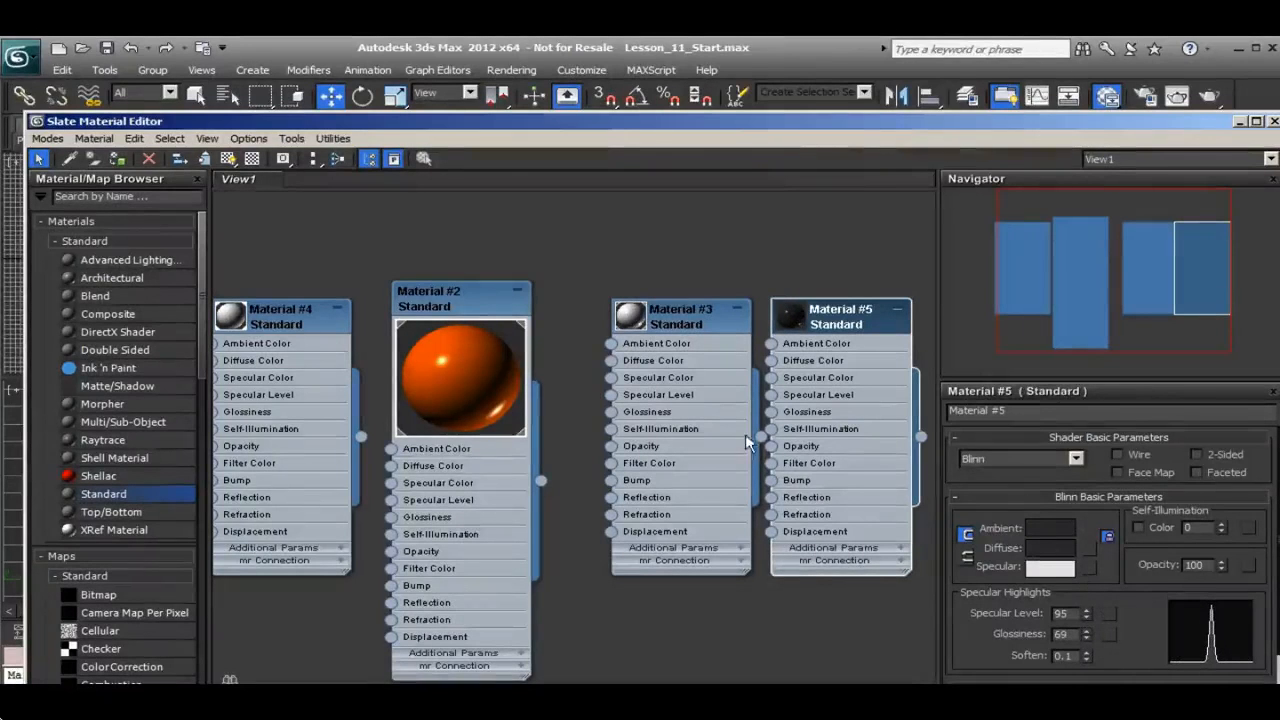
Assign the glossy dark gray material to the tabletop box and render the Perspective view with the material editor closed
left_click_drag(615, 122, 430, 566)
left_click(664, 558)
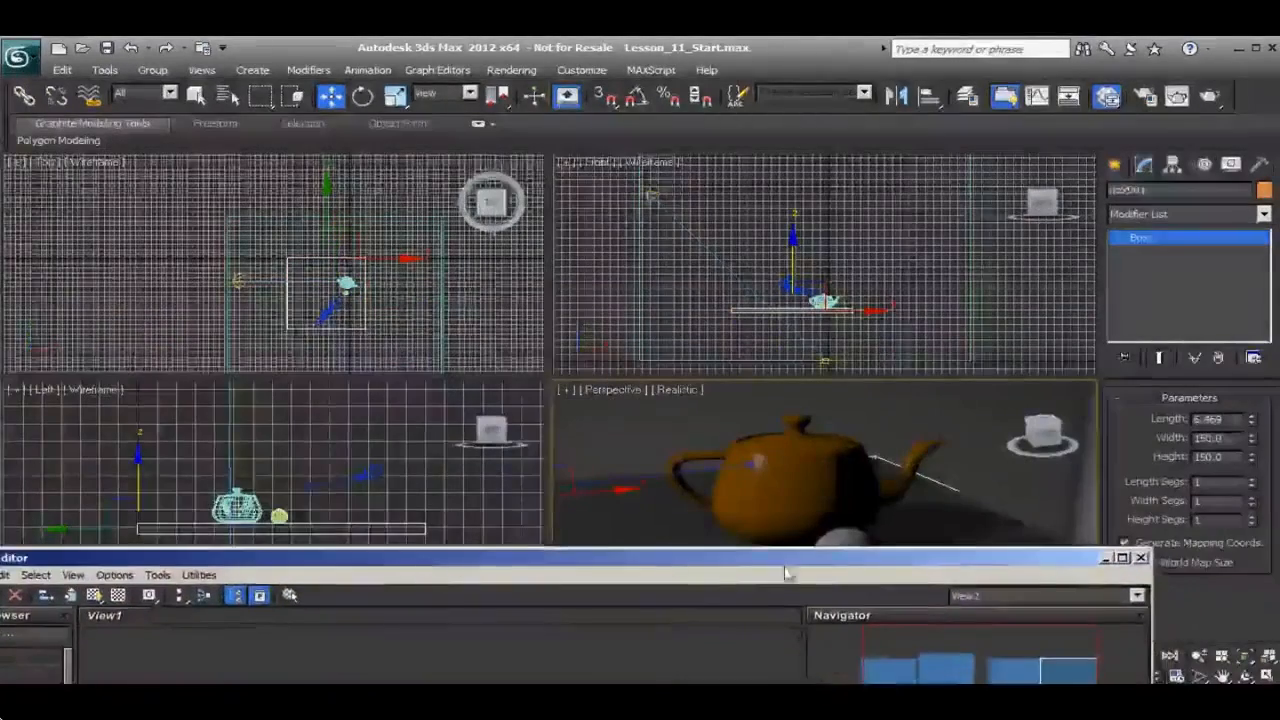
left_click(1141, 558)
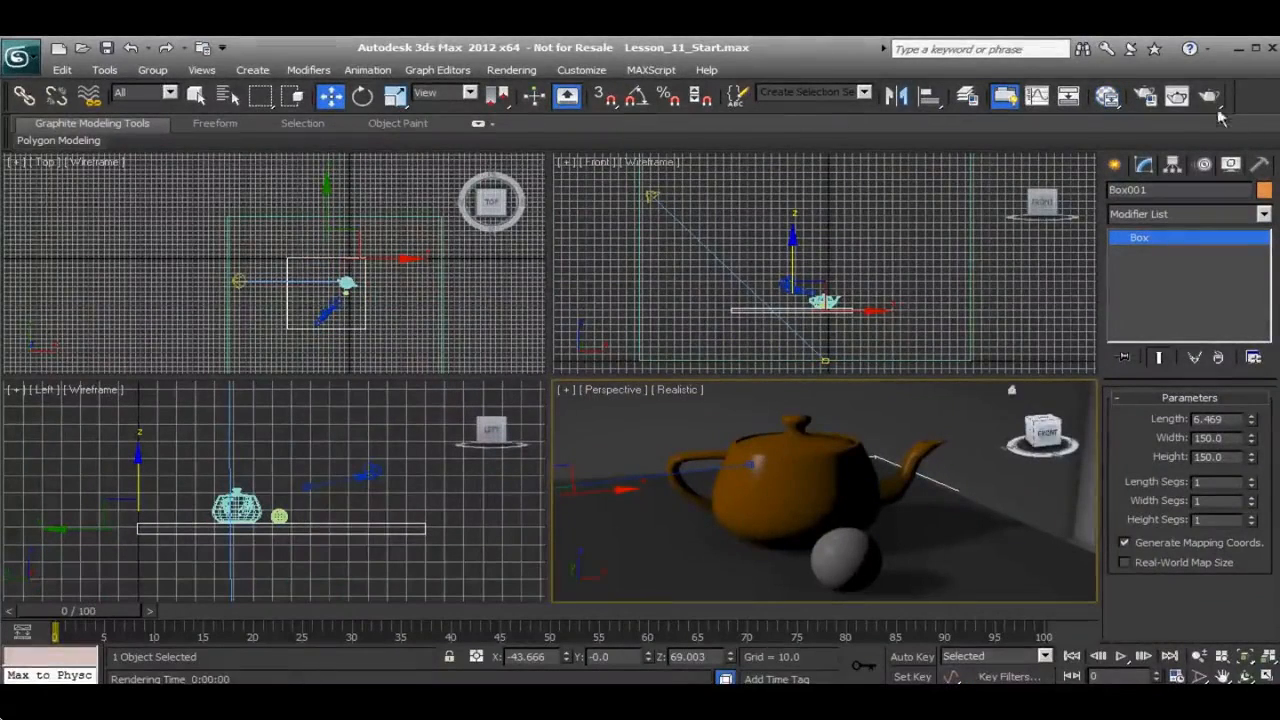
left_click(1210, 100)
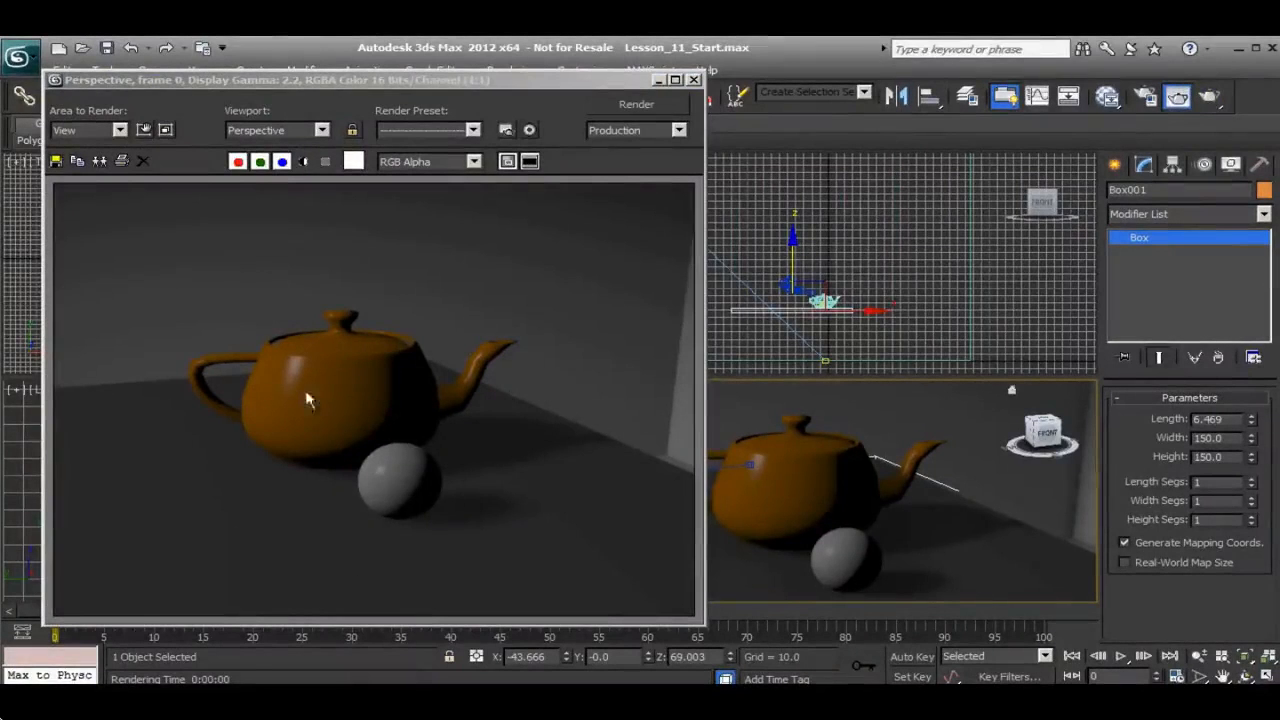
Close the render and set the intensity multiplier of the target spotlight above the teapot to 1.0
left_click(694, 81)
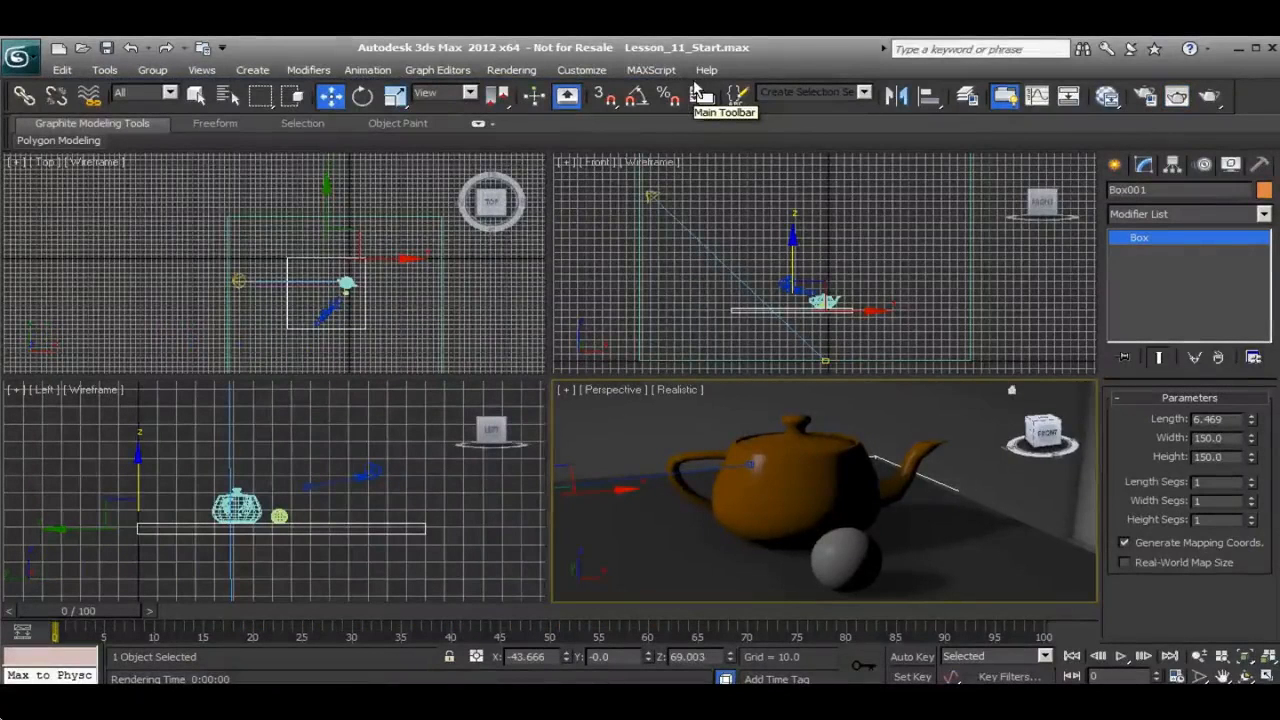
left_click(651, 194)
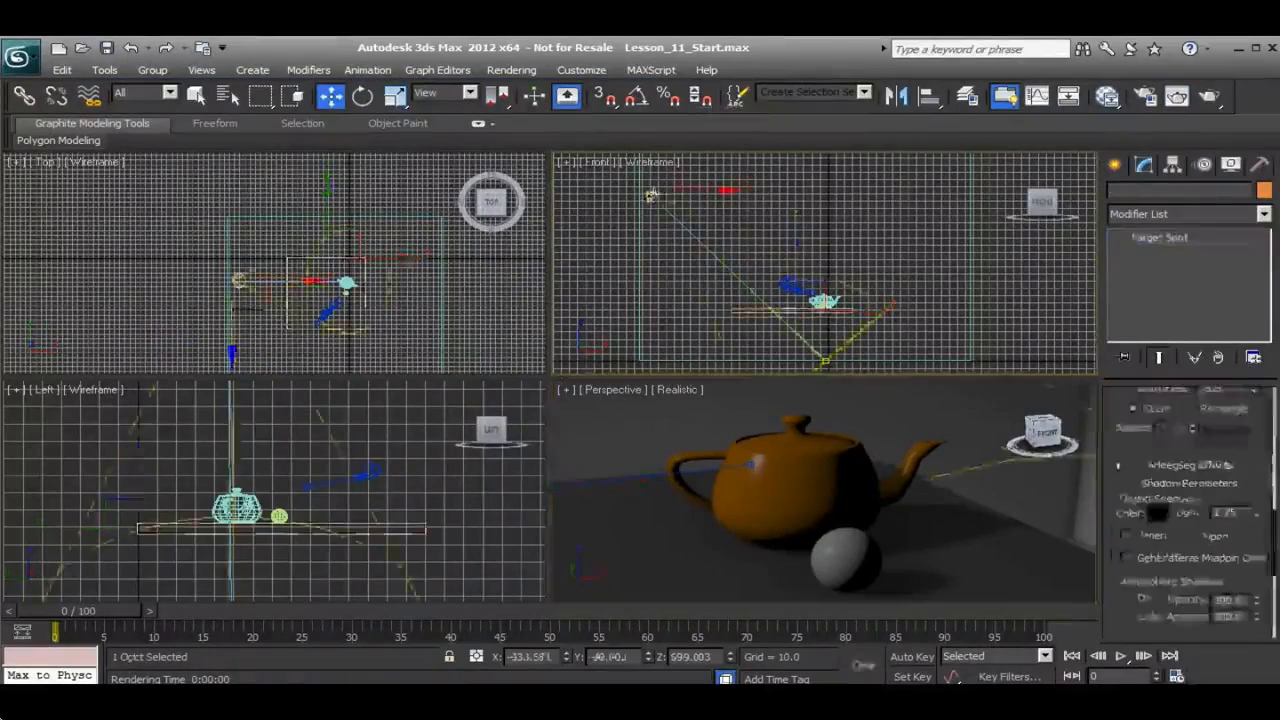
left_click_drag(1134, 451, 1134, 476)
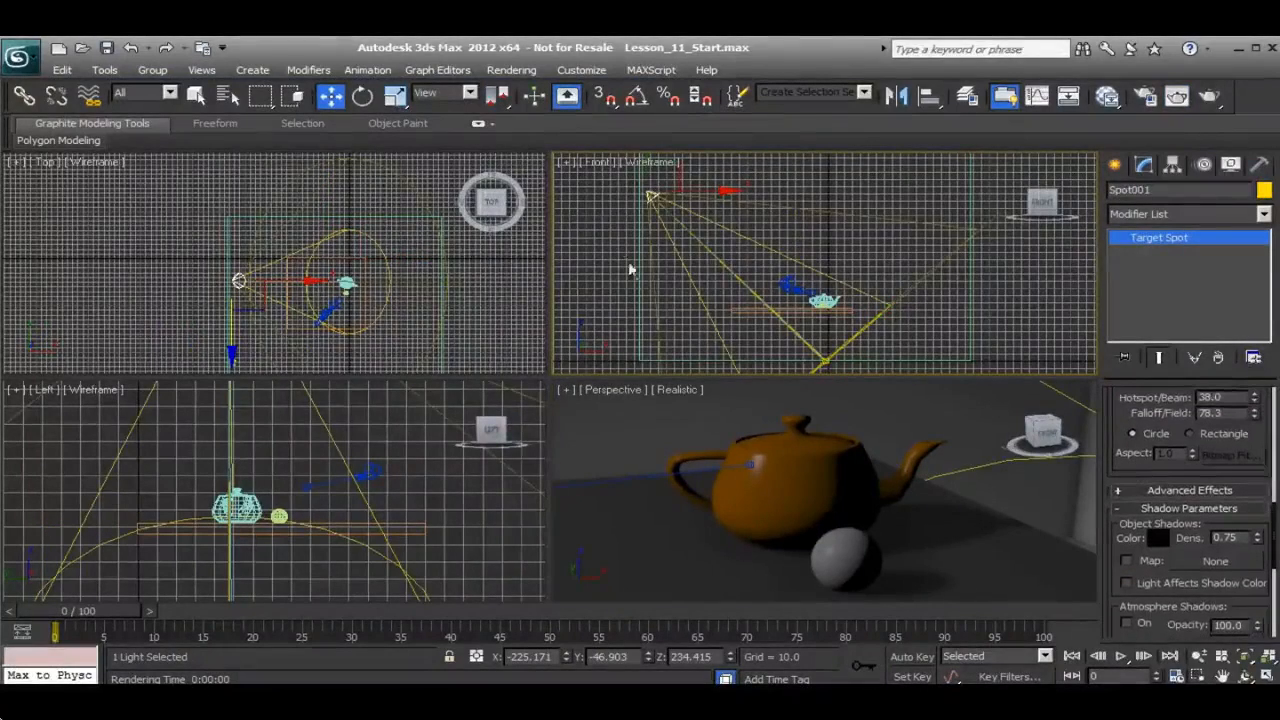
scroll(1154, 520, "up", 5)
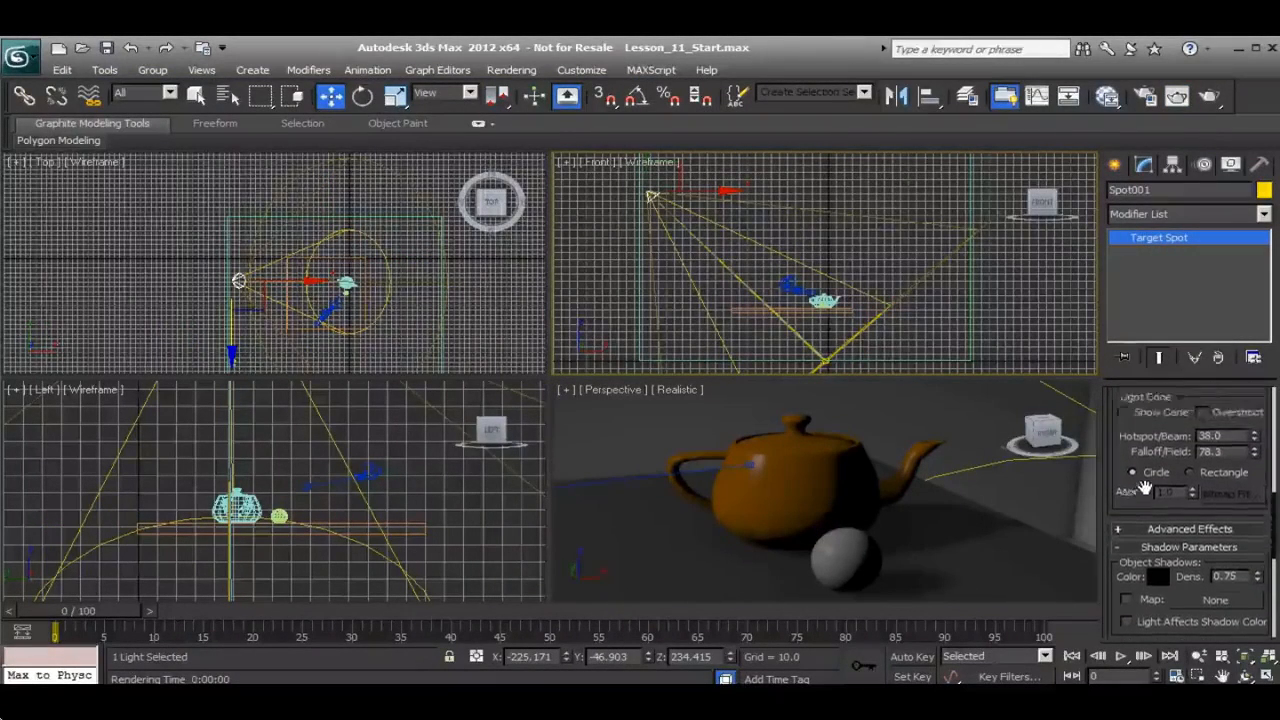
scroll(1188, 530, "up", 1)
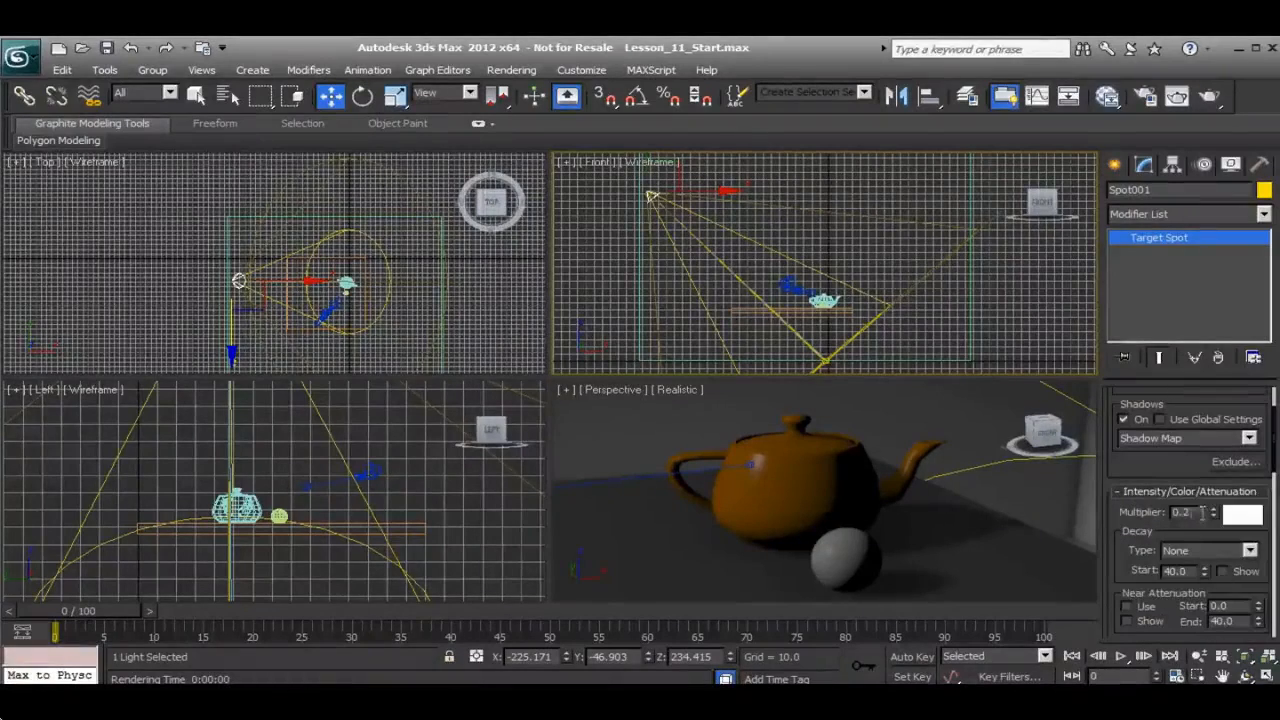
double_click(1181, 512)
type("1.0")
key("Return")
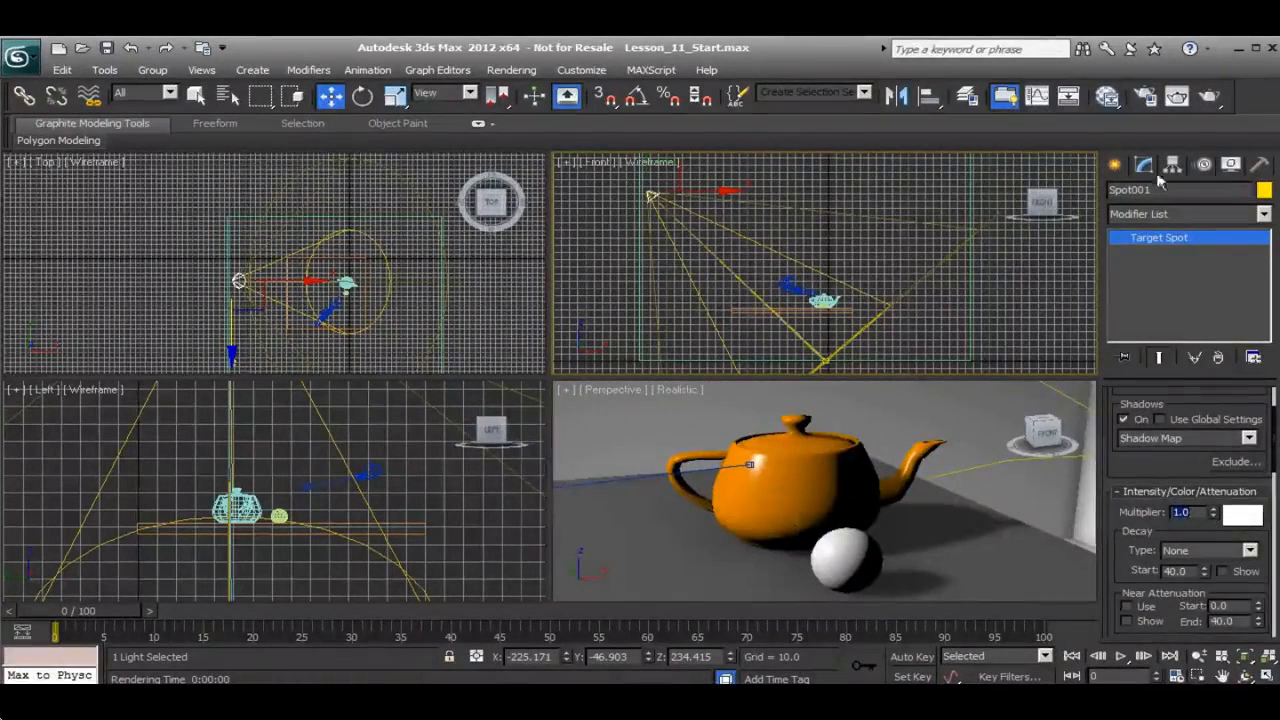
Render the Perspective view to check the teapot scene under the adjusted spotlight, and close the rendered frame
left_click(1177, 95)
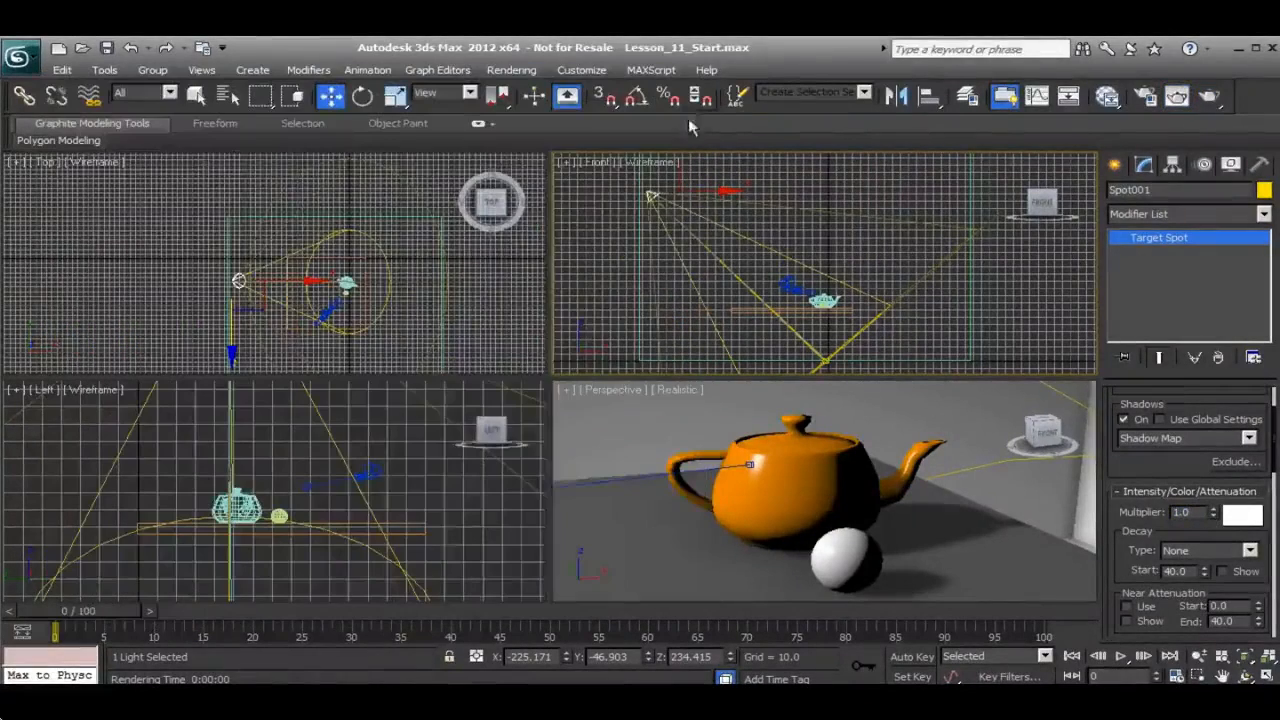
left_click(693, 79)
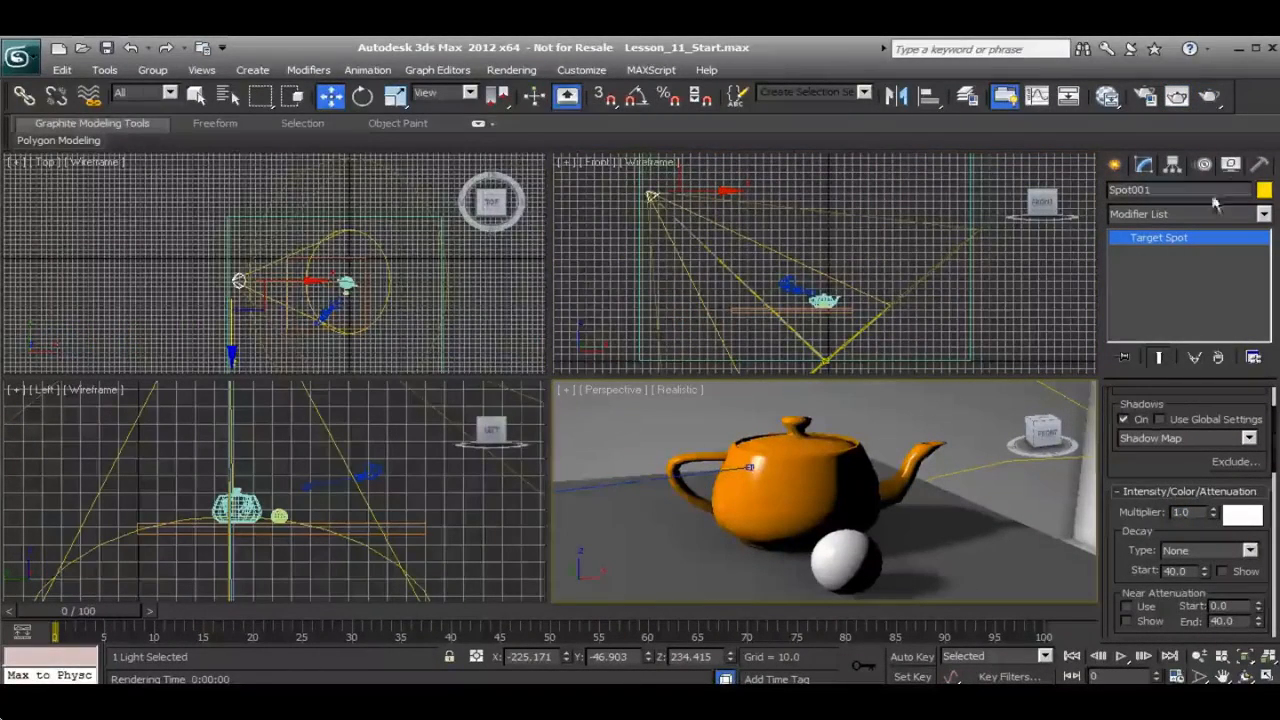
left_click(1209, 95)
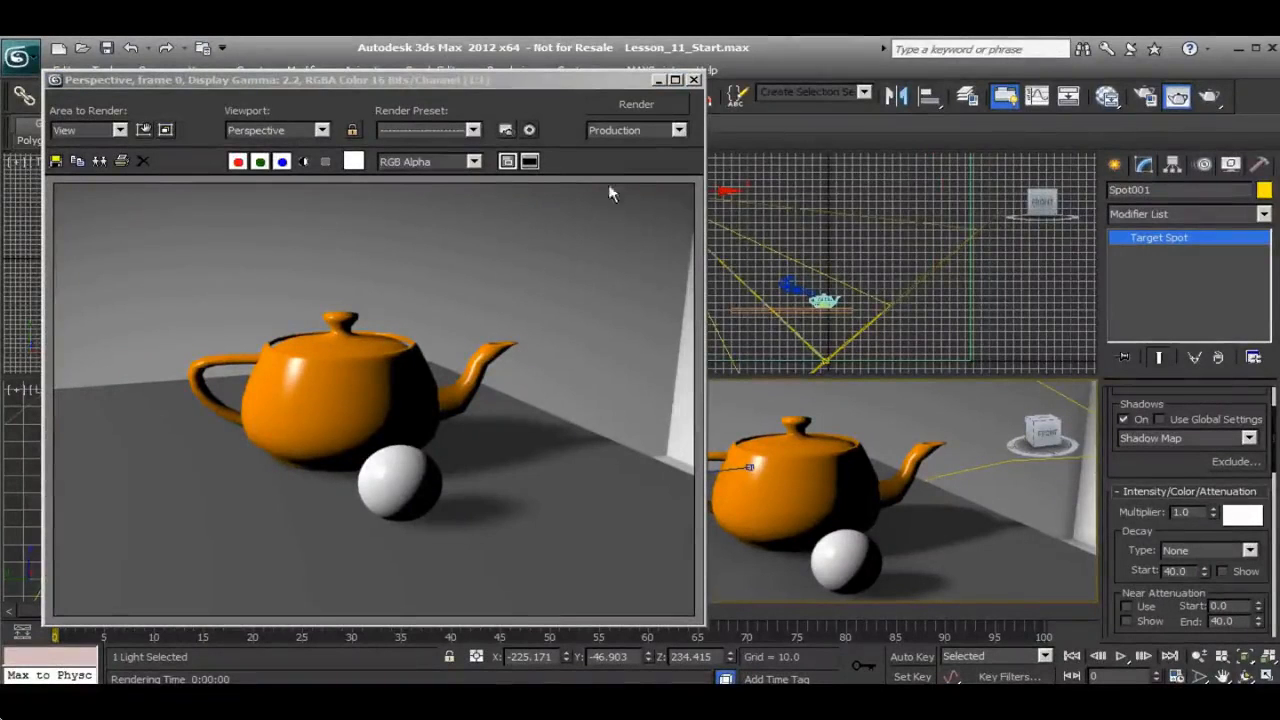
left_click(694, 80)
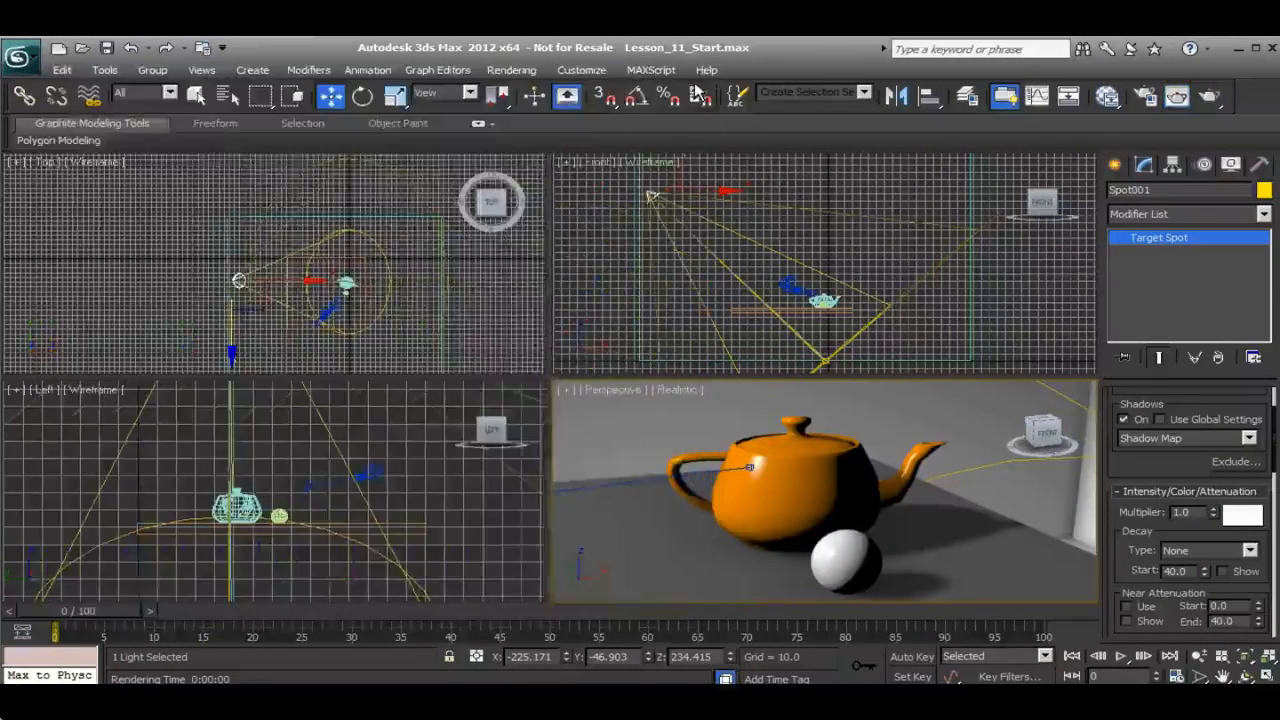